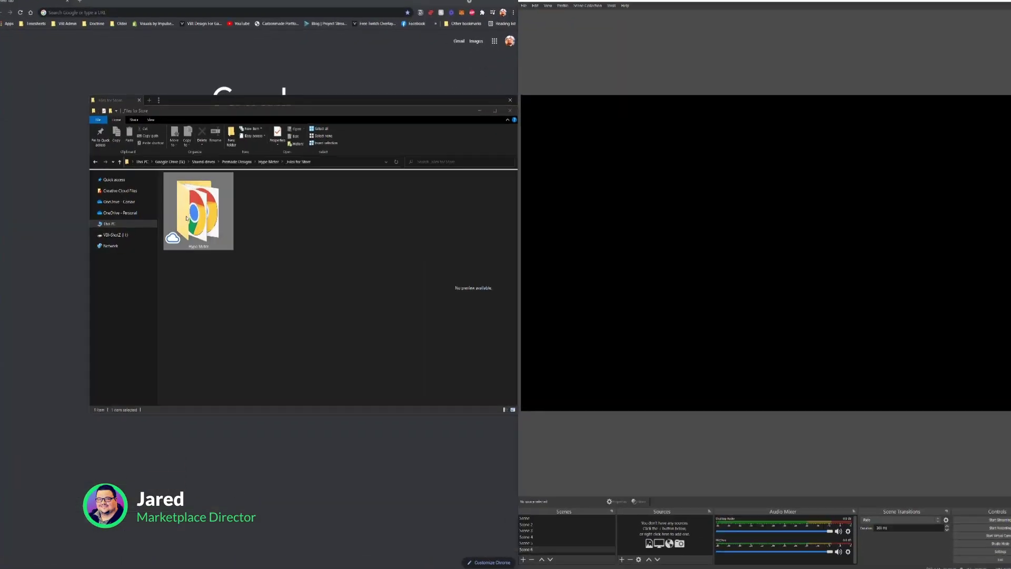
# Step: Open the Hype Meter folder, then its One-Click Setups subfolder
pyautogui.doubleClick(186, 250)
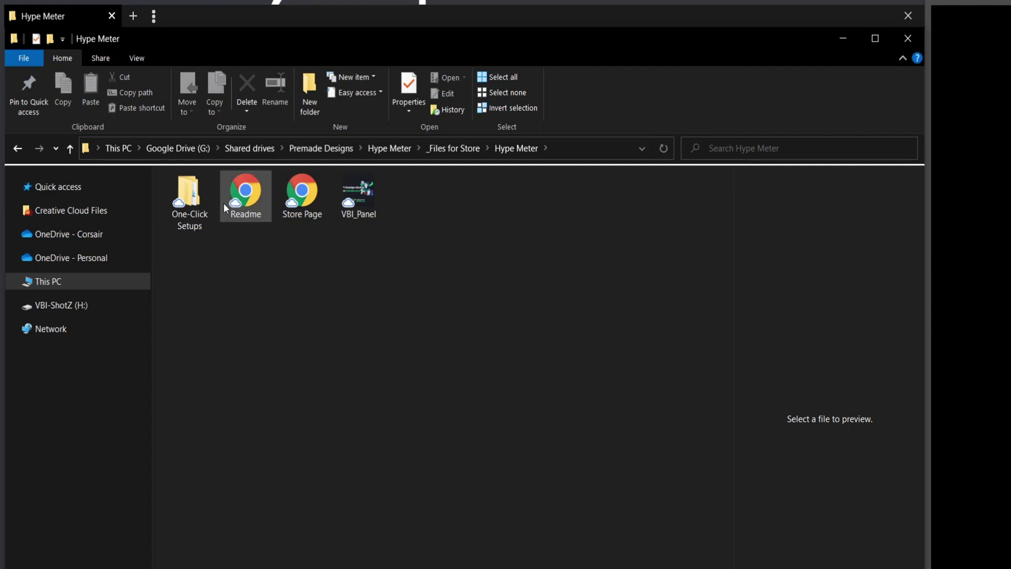
pyautogui.doubleClick(207, 201)
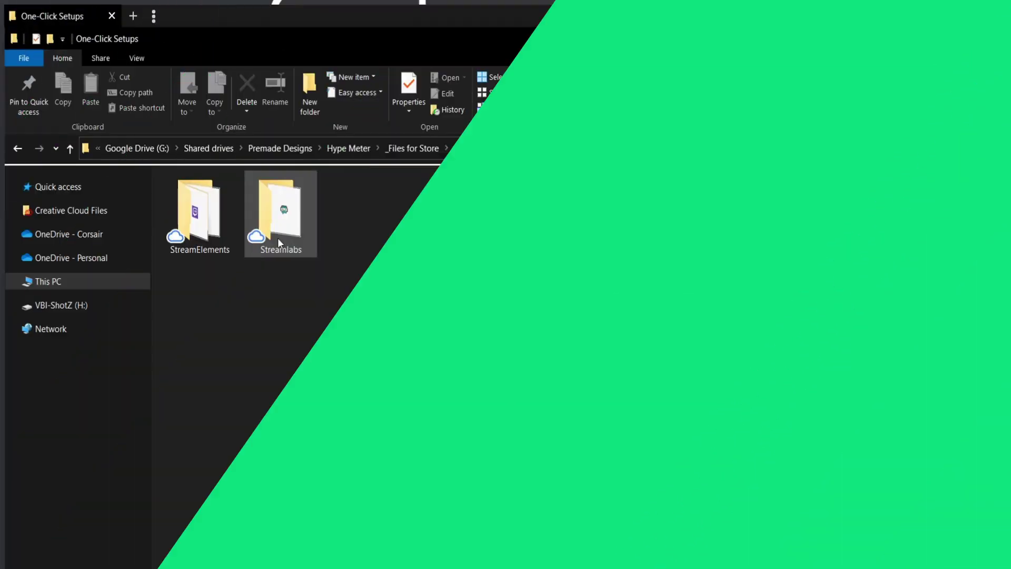
# Step: Run the Streamlabs Hype Meter One-click Setup file and allow it past the security warning
pyautogui.doubleClick(277, 238)
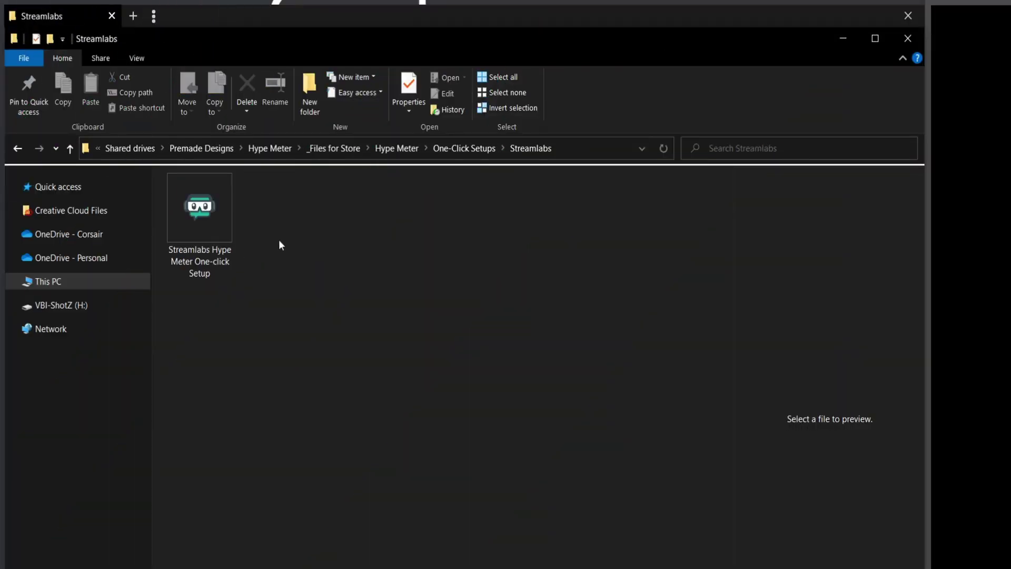
pyautogui.doubleClick(209, 229)
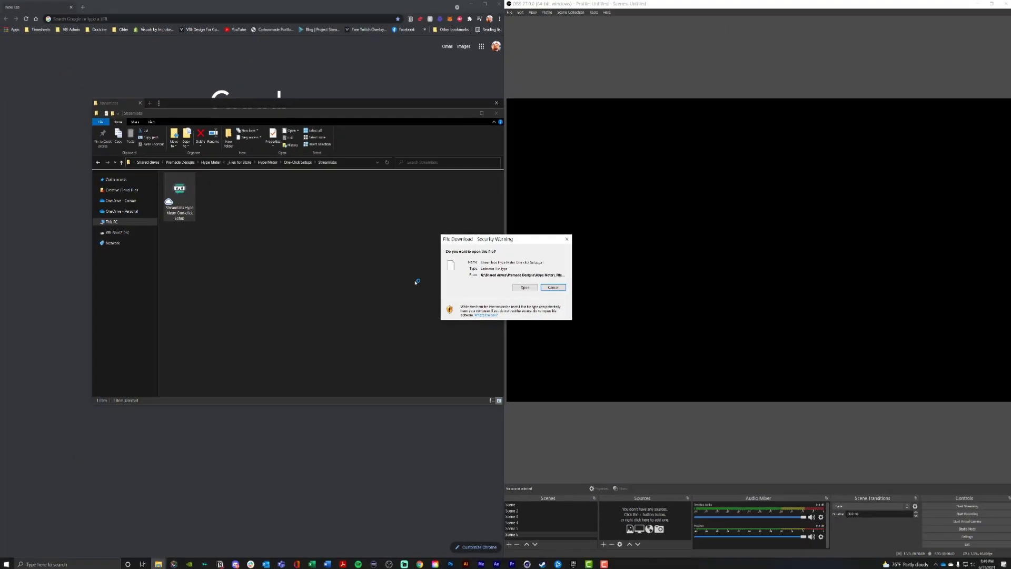
pyautogui.click(525, 287)
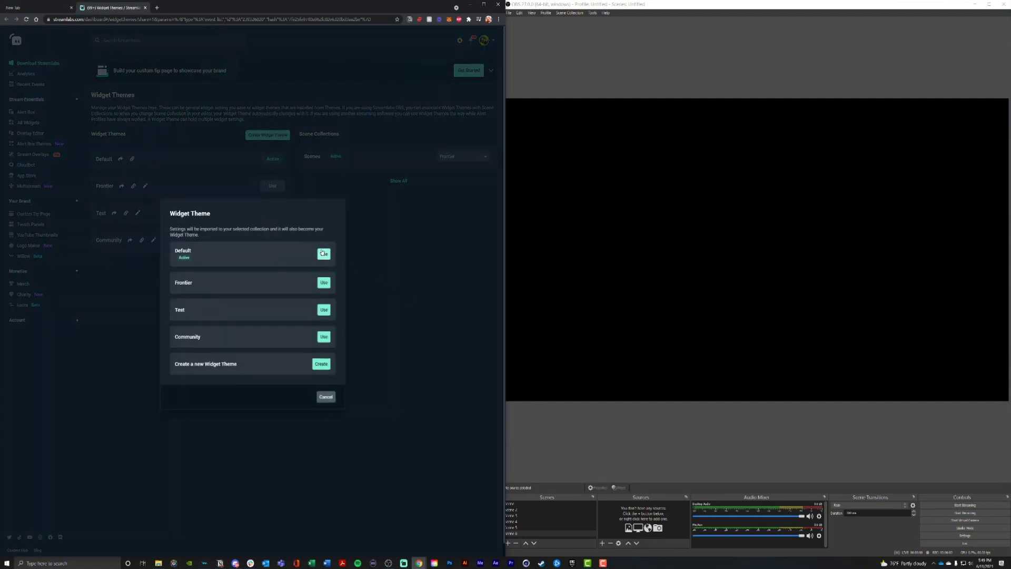
# Step: Apply the setup to the Default theme, copy the Widget URL, and view Custom Fields
pyautogui.click(324, 254)
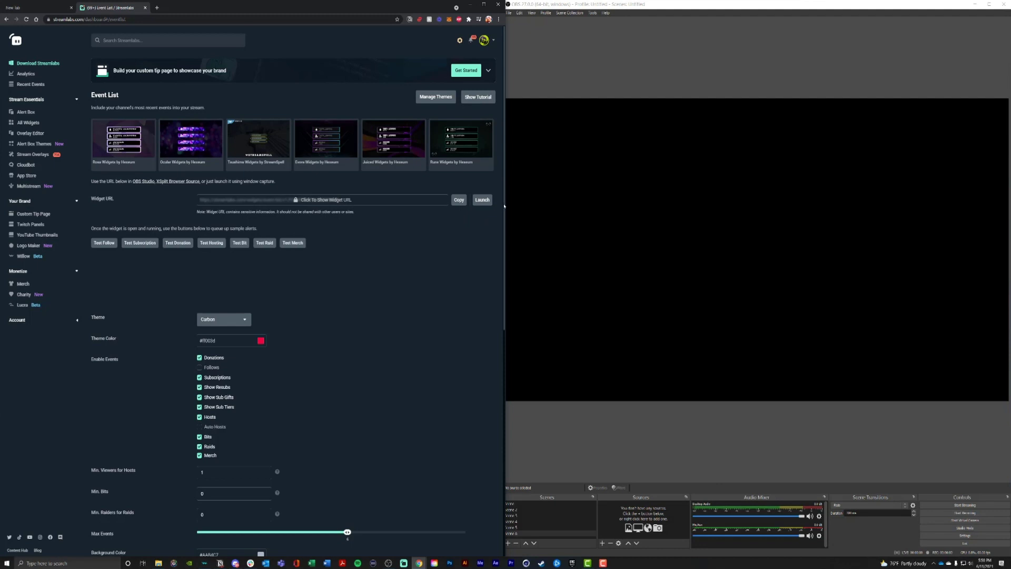
pyautogui.click(459, 201)
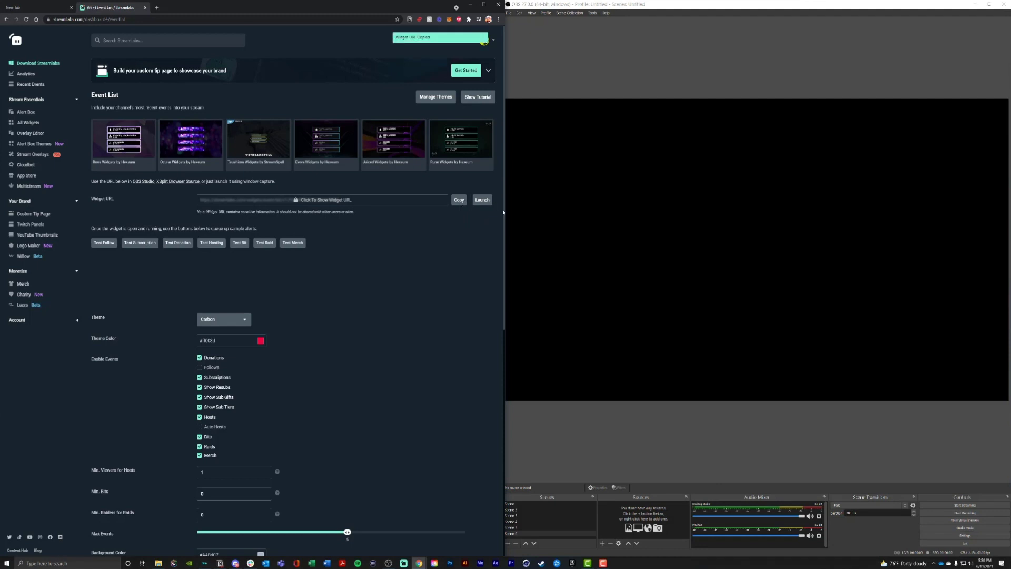
pyautogui.moveTo(504, 213); pyautogui.dragTo(536, 476)
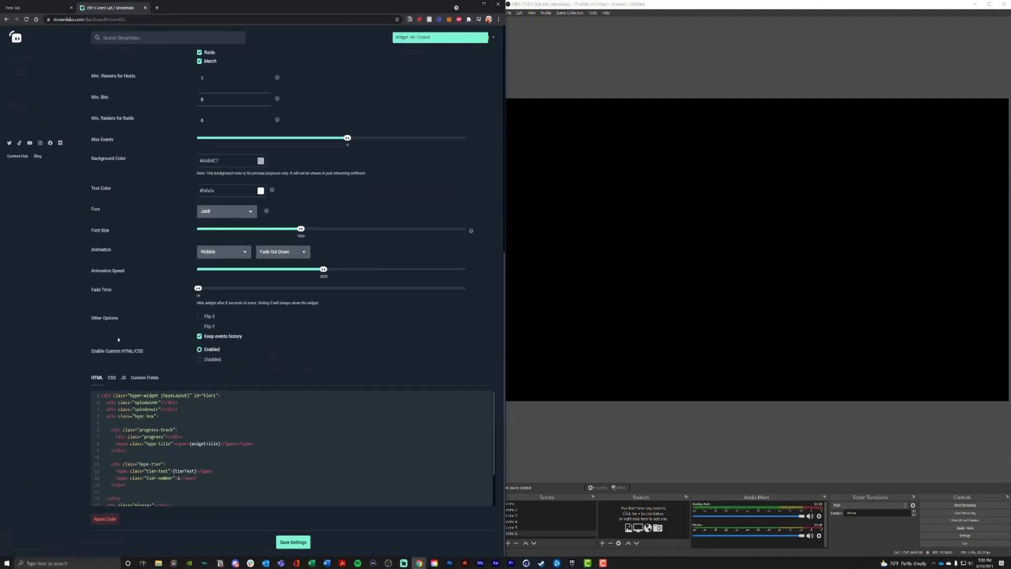
pyautogui.click(145, 377)
pyautogui.scroll(-5, 145, 378)
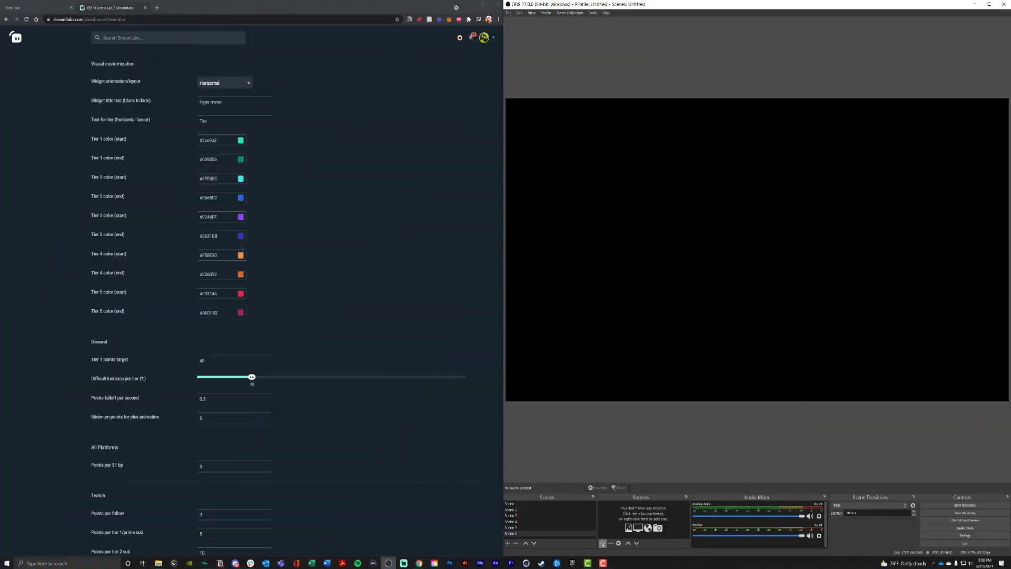
# Step: Add a new browser source named 'Hype Meter SL'
pyautogui.click(603, 543)
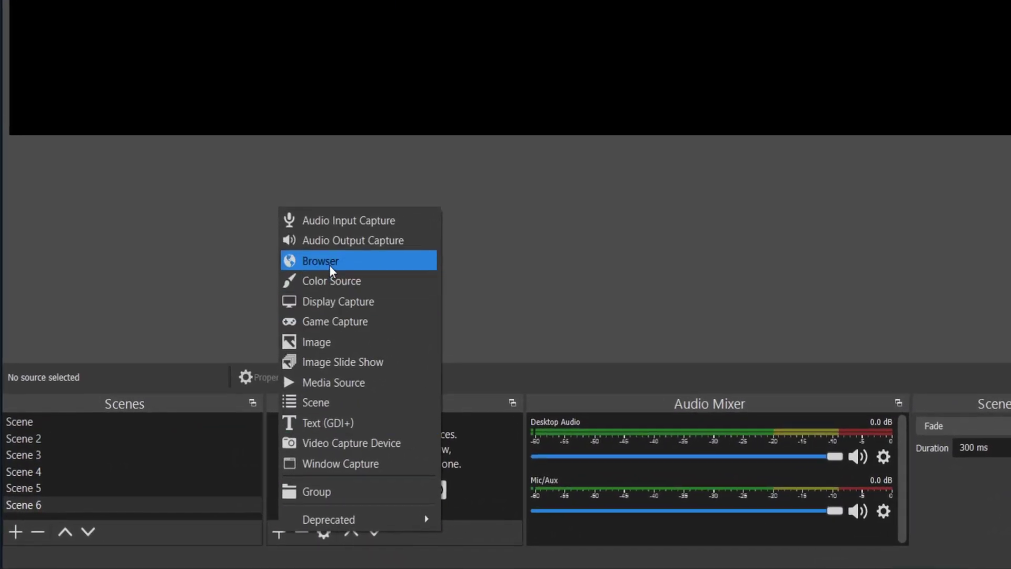
pyautogui.click(330, 261)
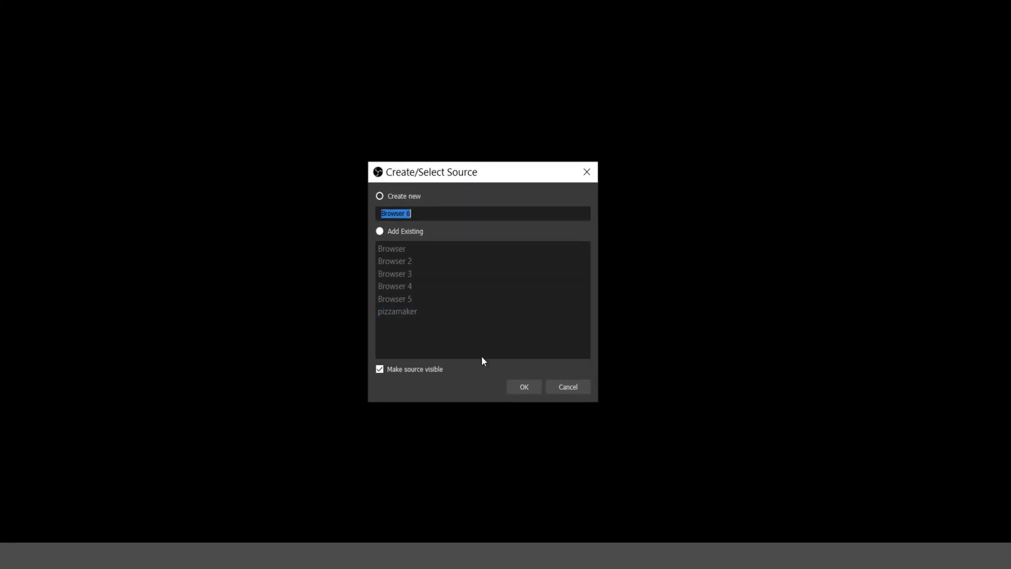
pyautogui.write('Hype M')
pyautogui.press('BackSpace')
pyautogui.press('BackSpace')
pyautogui.write('Meter SL')
pyautogui.click(539, 383)
# Step: Paste the widget URL, set the size to 1920×300, and drag the meter lower in the scene
pyautogui.doubleClick(429, 366)
pyautogui.tripleClick(429, 366)
pyautogui.hotkey('ctrl', 'v')
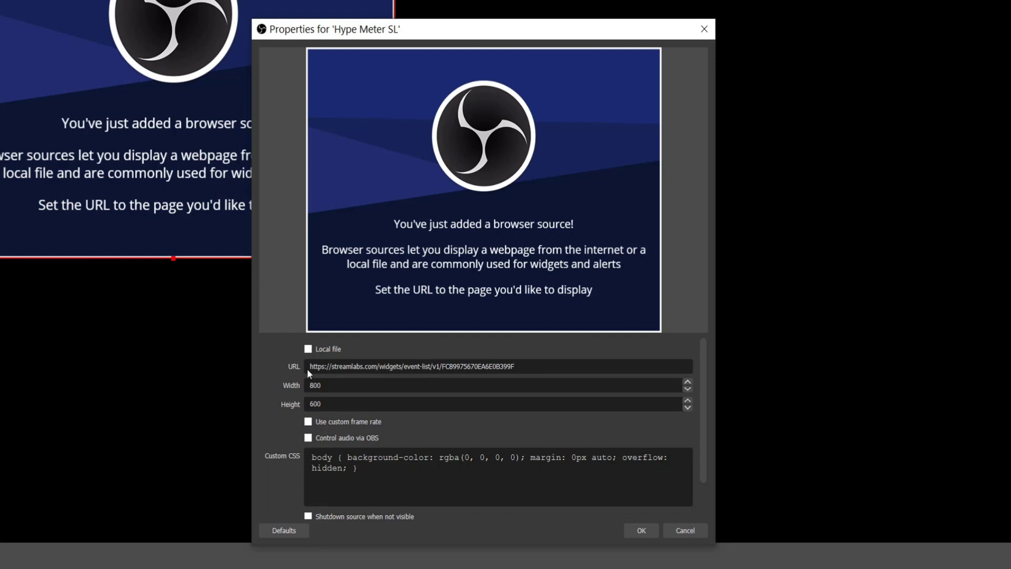
pyautogui.doubleClick(358, 386)
pyautogui.write('1920')
pyautogui.press('Tab')
pyautogui.write('300')
pyautogui.press('Return')
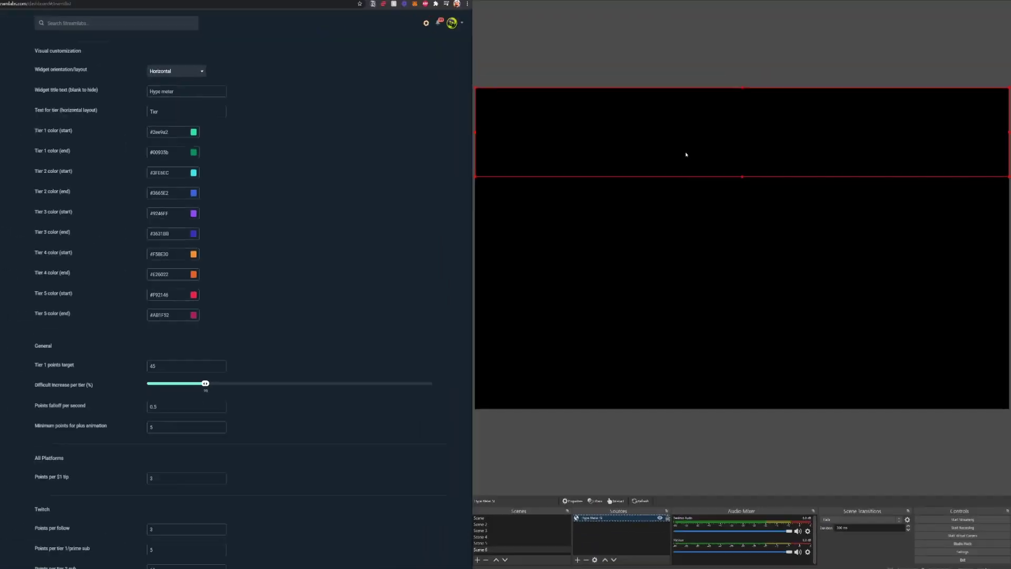
pyautogui.moveTo(706, 154); pyautogui.dragTo(706, 275)
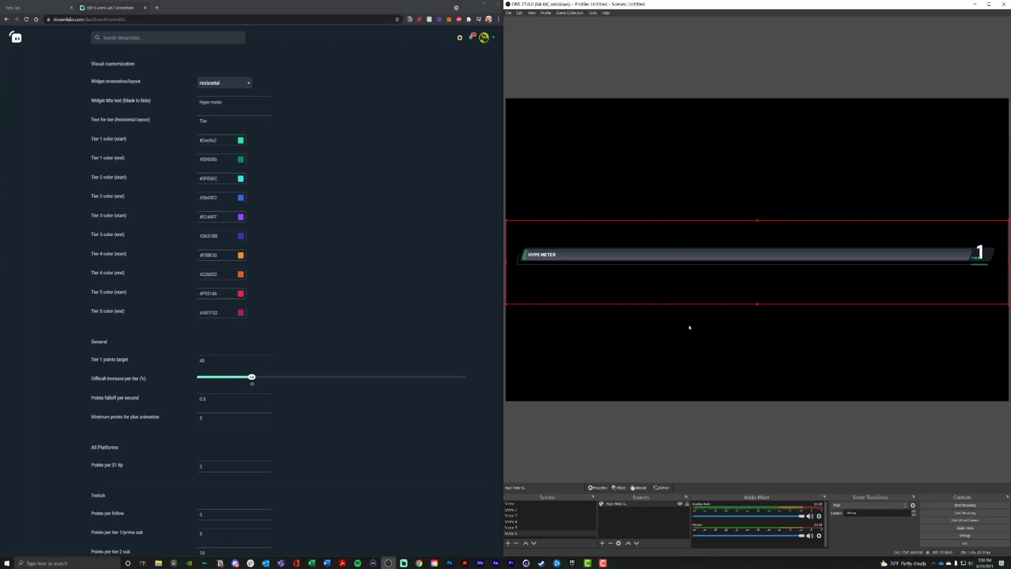
pyautogui.moveTo(758, 259); pyautogui.dragTo(758, 341)
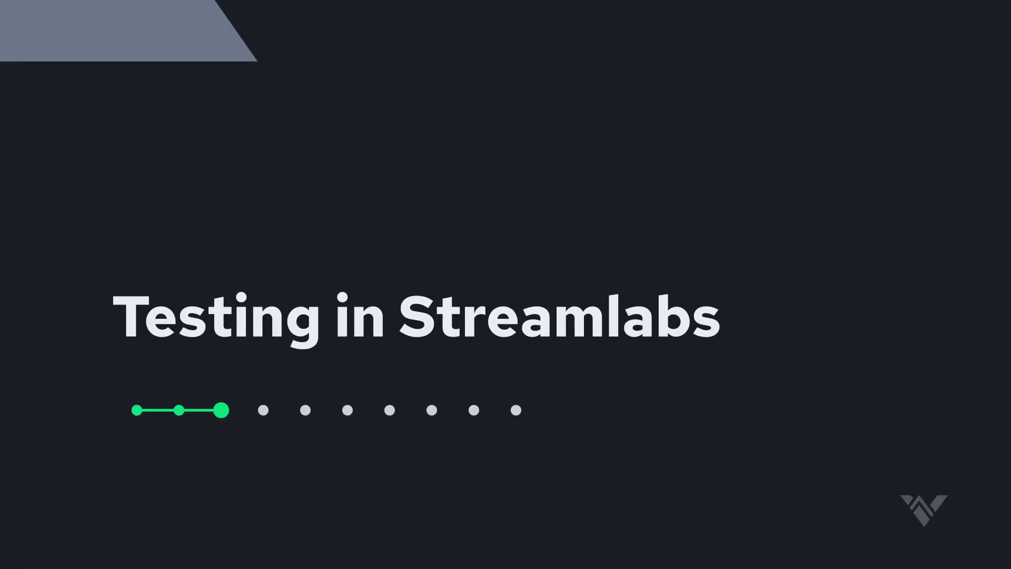
# Step: Send test subscription, bits and donation alerts to push the OBS hype meter to tier 2
pyautogui.scroll(-1, 252, 293)
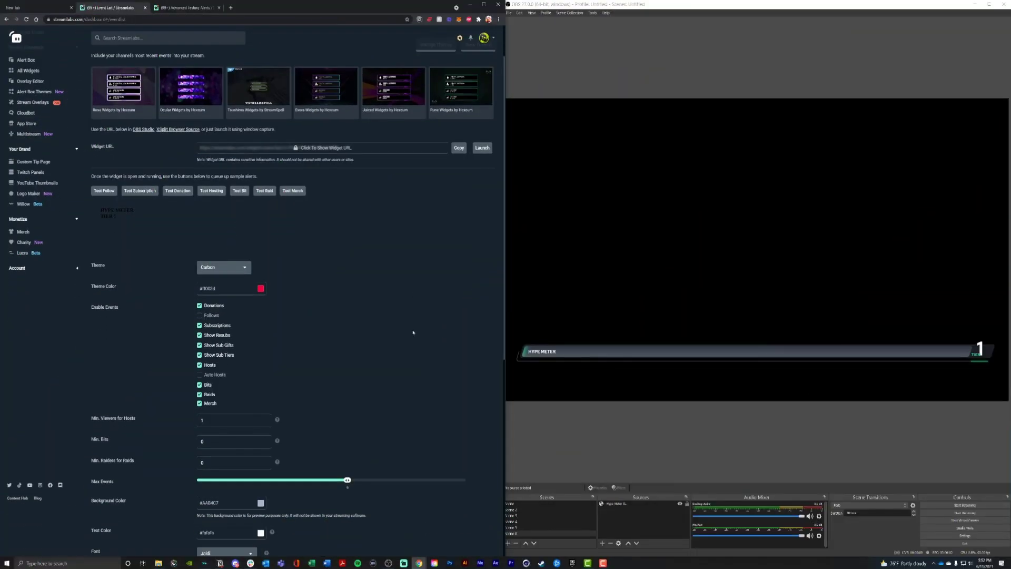
pyautogui.scroll(1, 253, 293)
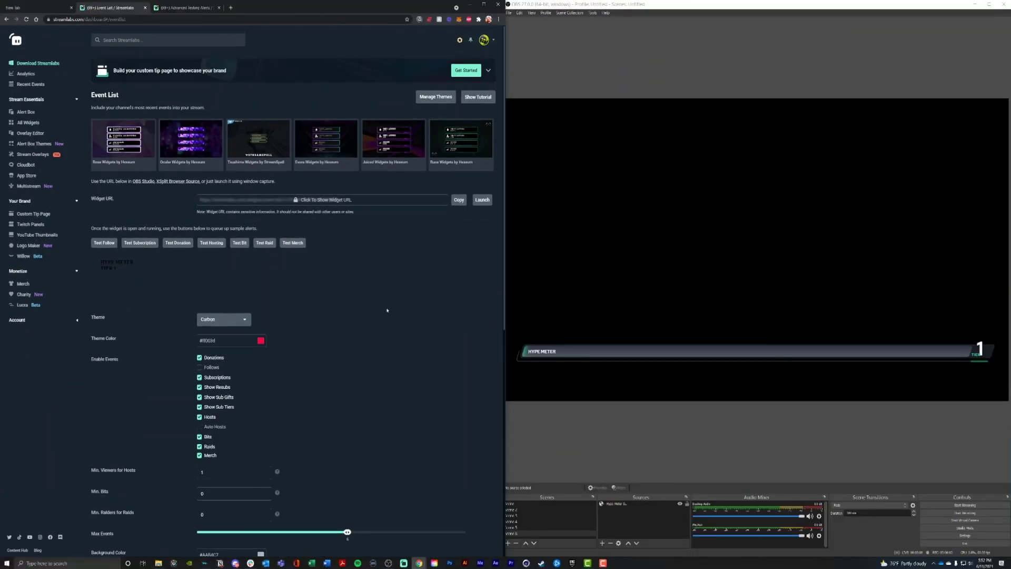
pyautogui.click(132, 243)
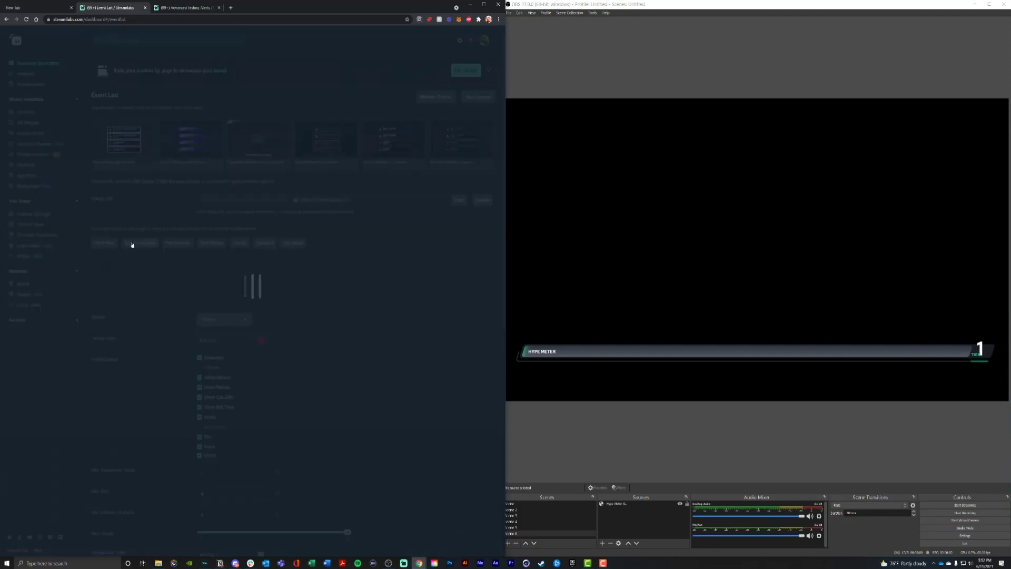
pyautogui.click(149, 243)
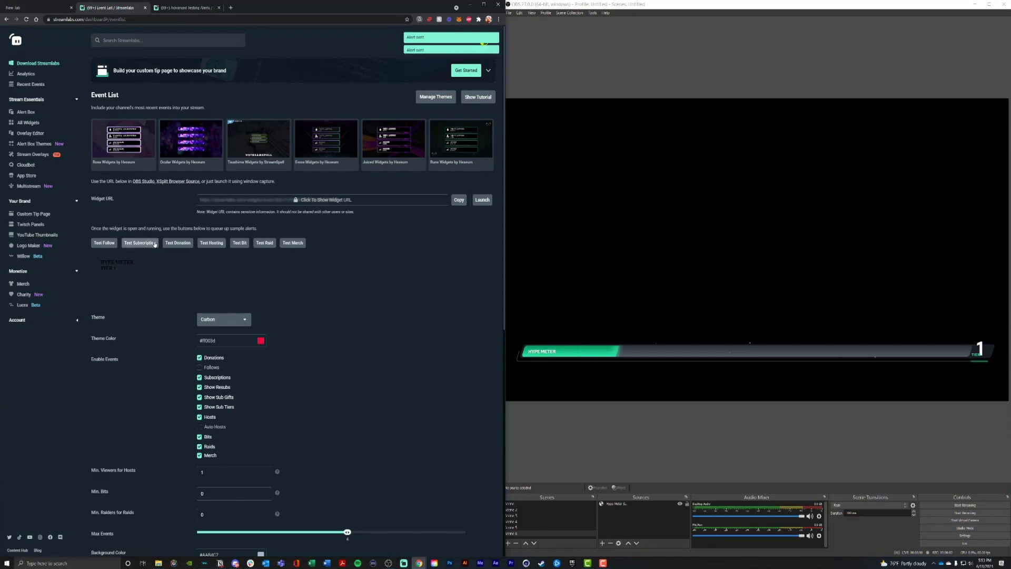
pyautogui.click(239, 244)
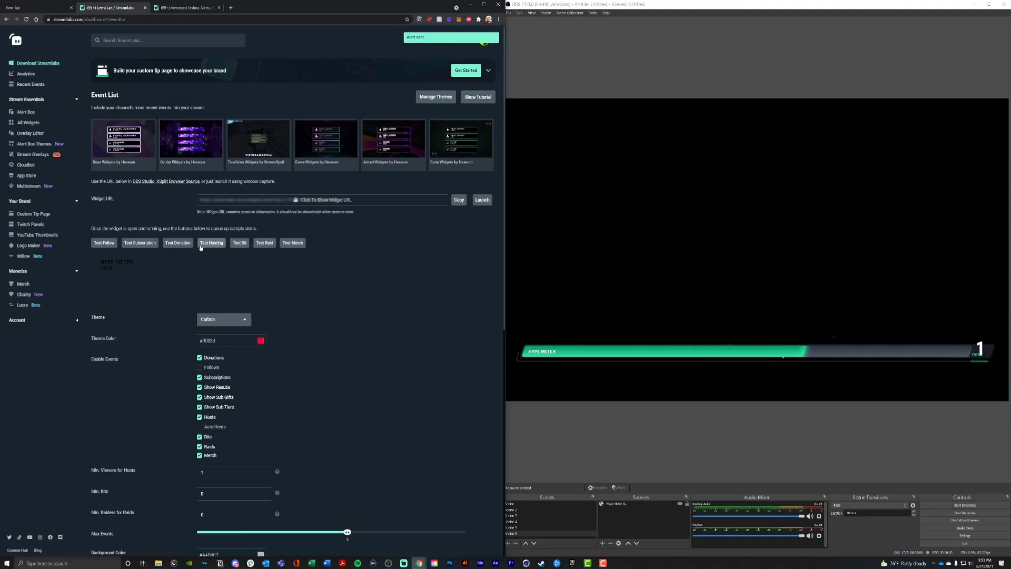
pyautogui.click(180, 248)
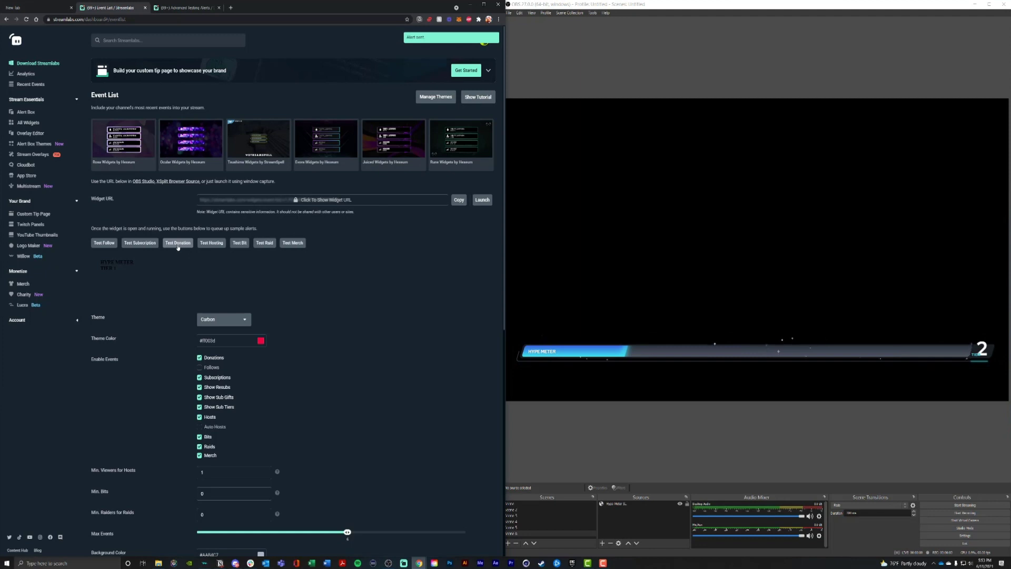
pyautogui.click(146, 245)
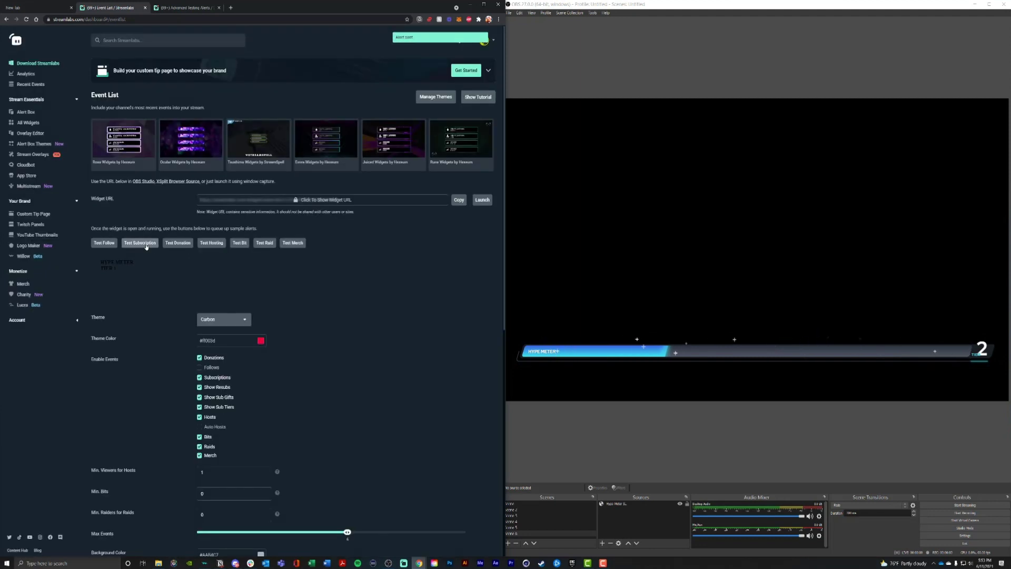
pyautogui.click(146, 245)
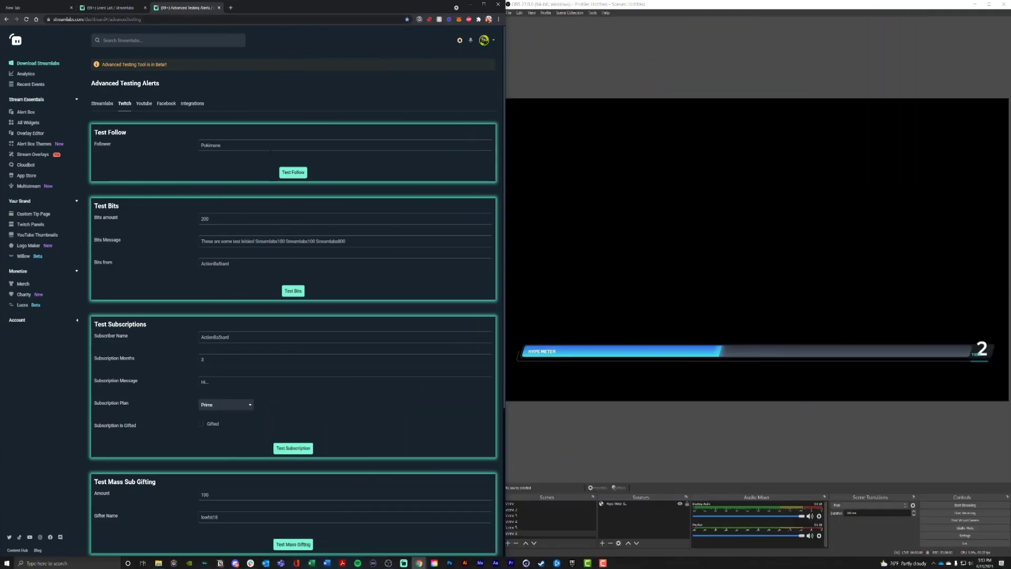
# Step: Send four test follow alerts and one test bits alert to the meter
pyautogui.scroll(-2, 185, 301)
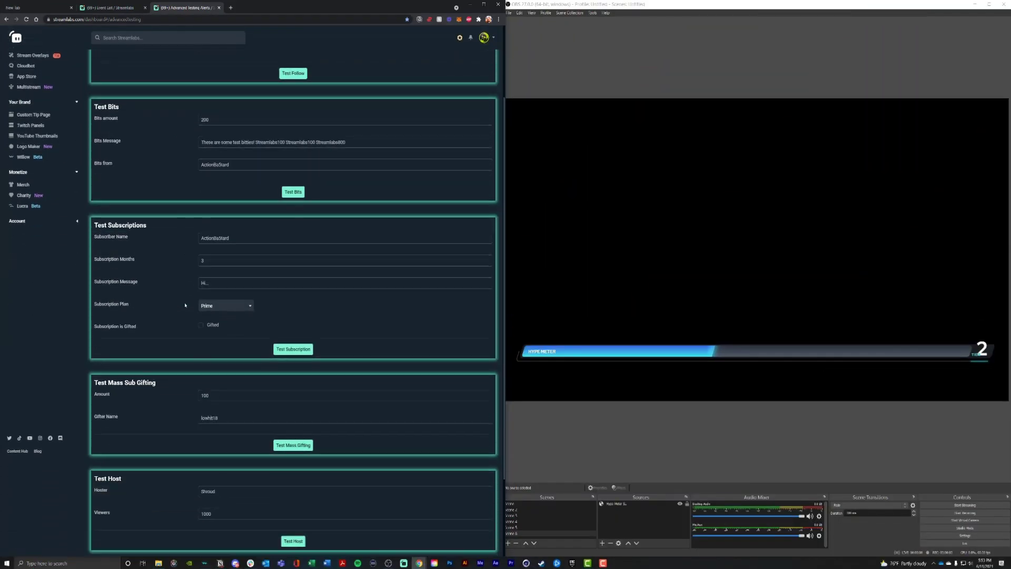
pyautogui.scroll(2, 183, 296)
pyautogui.click(292, 172)
pyautogui.click(291, 172)
pyautogui.click(291, 172)
pyautogui.click(293, 173)
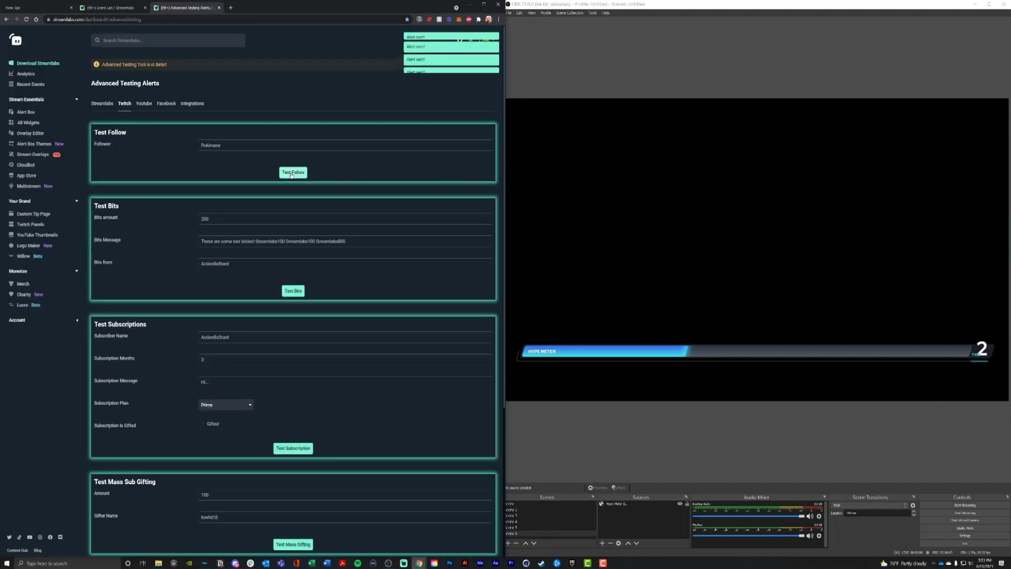
pyautogui.click(294, 290)
# Step: Set the bits amount to 1000 and send two 1000-bit test alerts
pyautogui.doubleClick(263, 221)
pyautogui.write('1000')
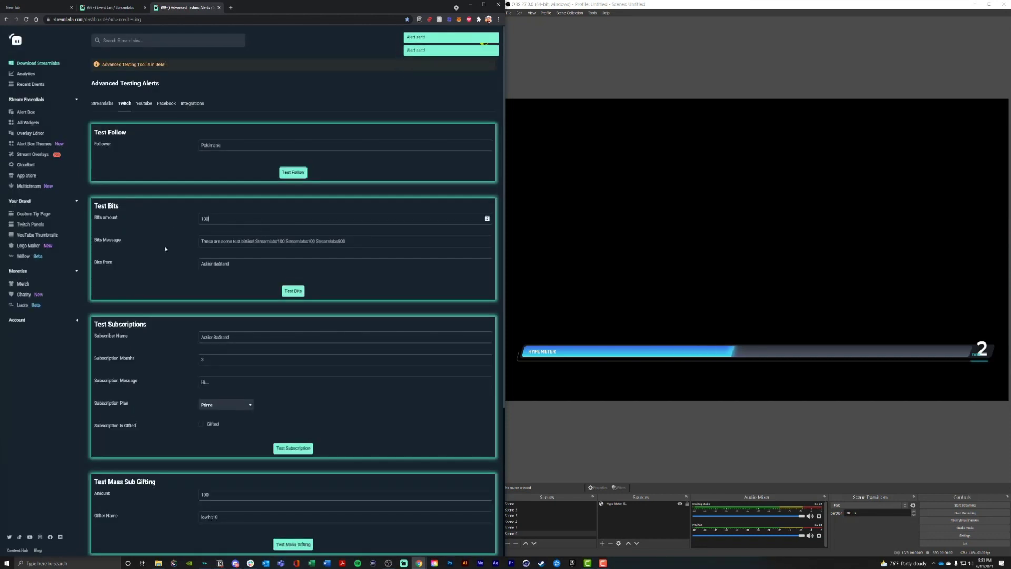
pyautogui.click(293, 292)
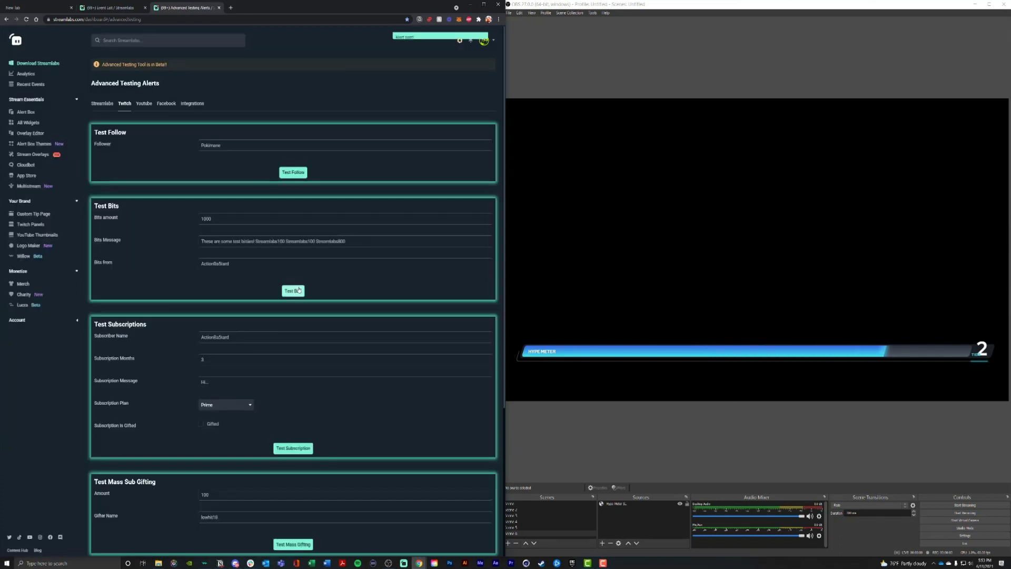
pyautogui.click(300, 295)
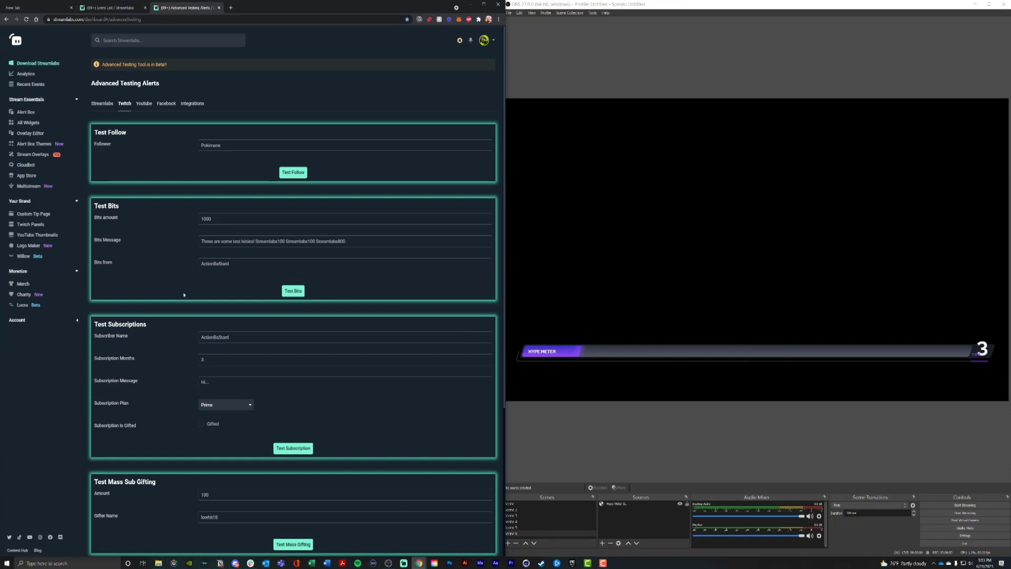
pyautogui.scroll(-4, 269, 416)
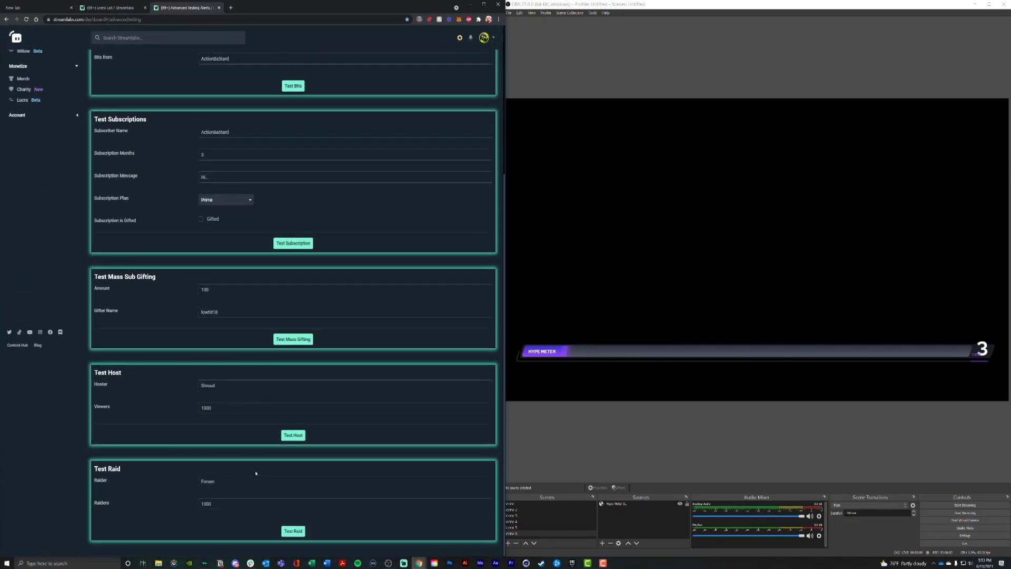
# Step: Send test host alerts, set the viewer count to 350, and send more until tier 5
pyautogui.moveTo(218, 409); pyautogui.dragTo(188, 407)
pyautogui.click(296, 434)
pyautogui.moveTo(482, 409); pyautogui.dragTo(193, 409)
pyautogui.write('350')
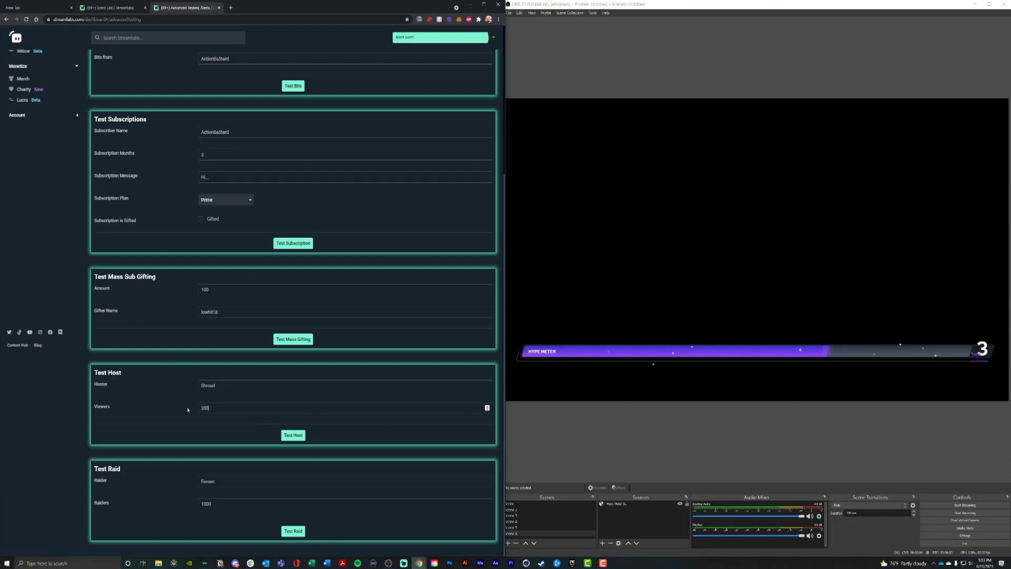
pyautogui.click(299, 435)
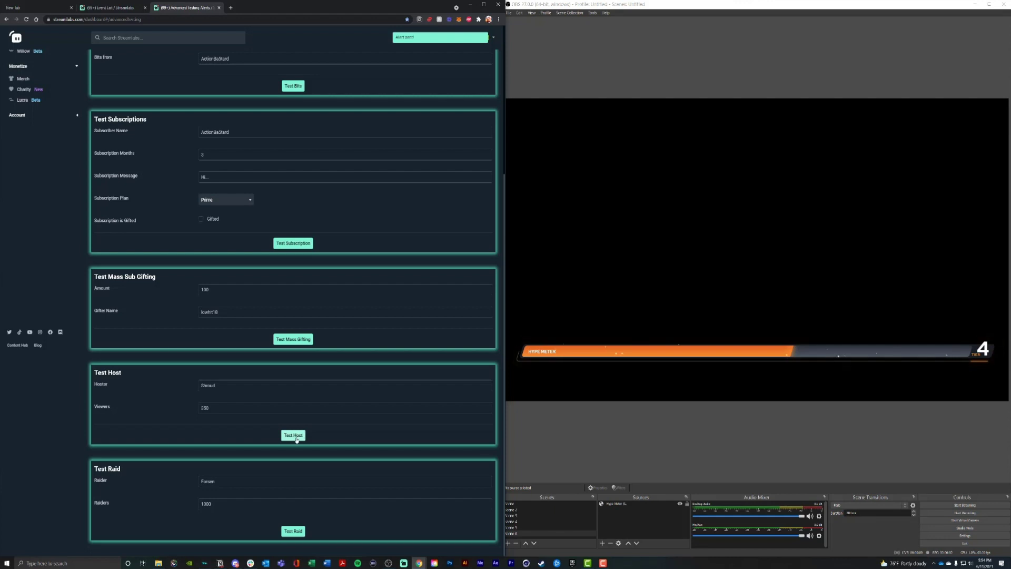
pyautogui.click(296, 438)
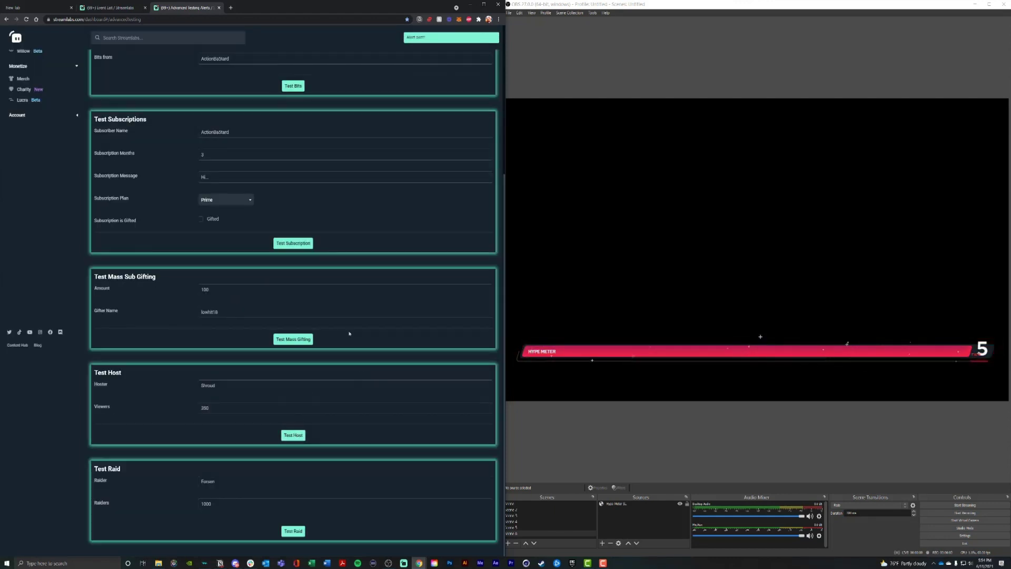
# Step: Select and deselect the Hype Meter source in the OBS preview and Sources list
pyautogui.scroll(5, 344, 308)
pyautogui.click(943, 355)
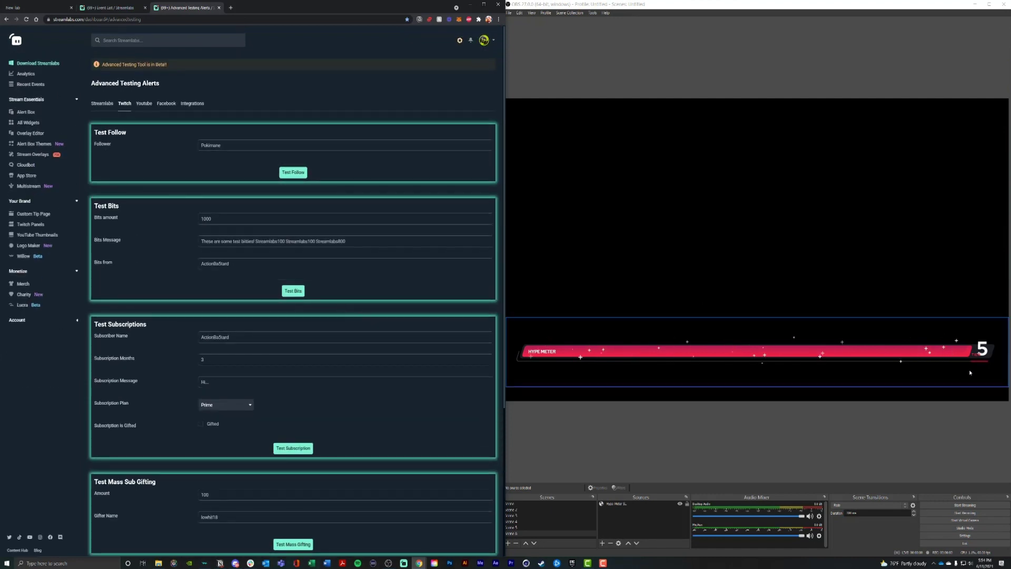
pyautogui.click(619, 474)
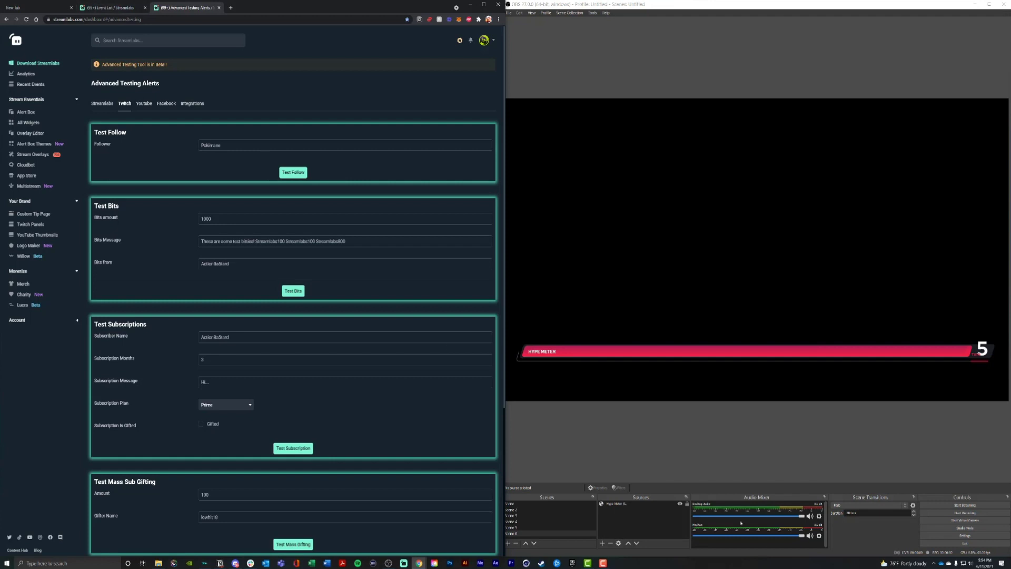
pyautogui.click(628, 505)
pyautogui.click(641, 516)
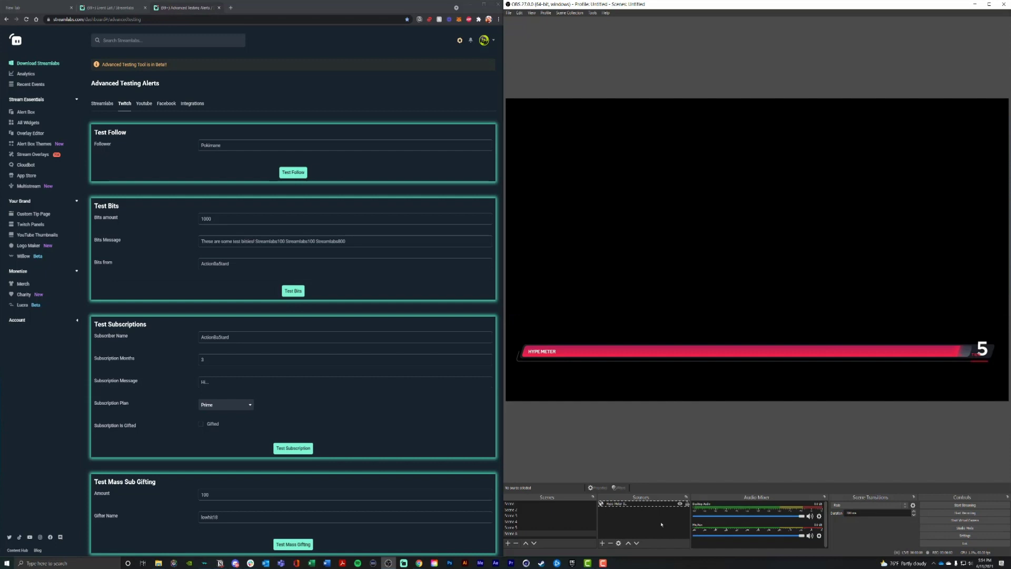
# Step: Reopen the Hype Meter SL properties and apply a smaller width
pyautogui.doubleClick(627, 504)
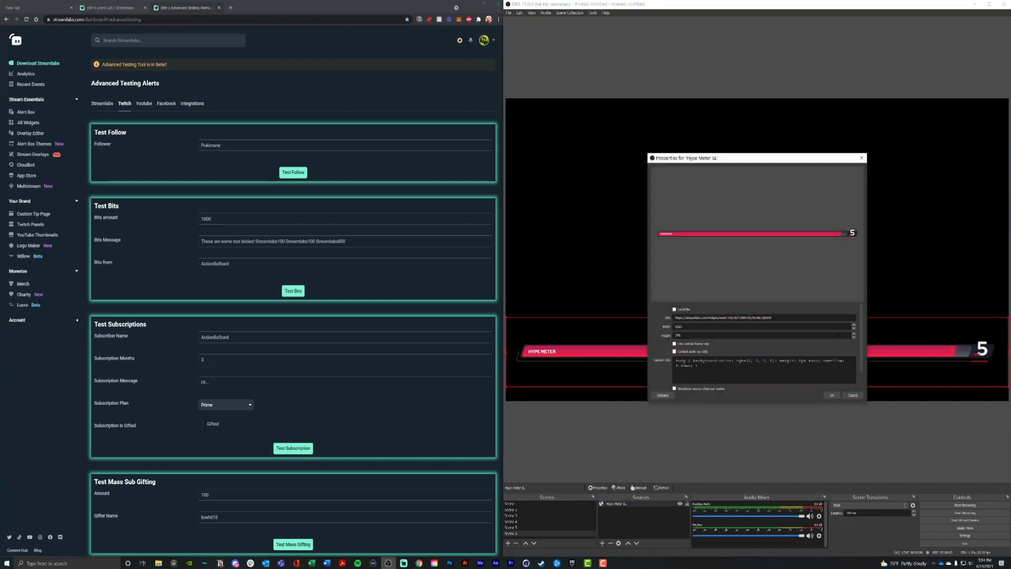
pyautogui.click(852, 395)
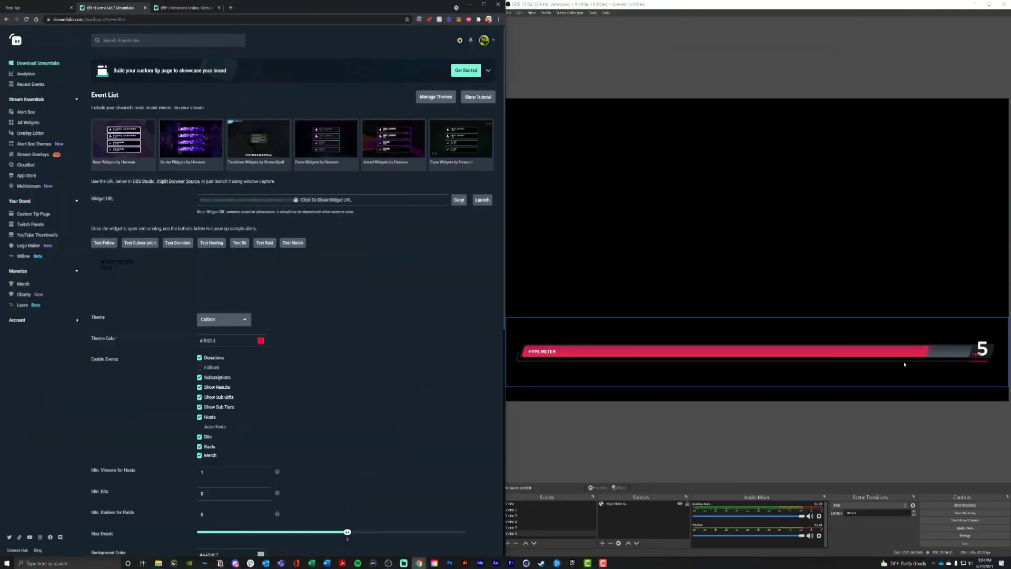
pyautogui.click(905, 363)
pyautogui.doubleClick(619, 504)
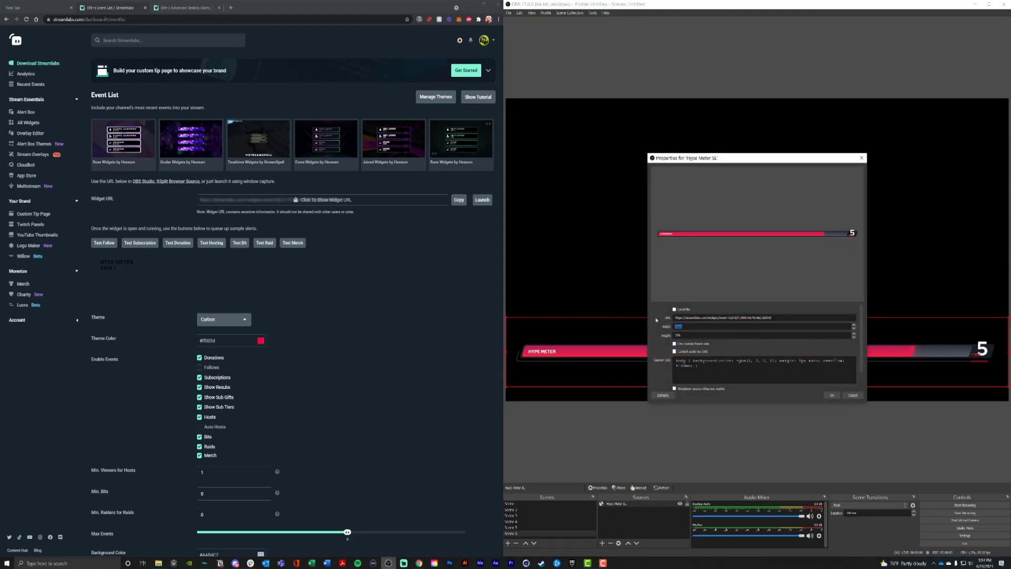
pyautogui.press('Return')
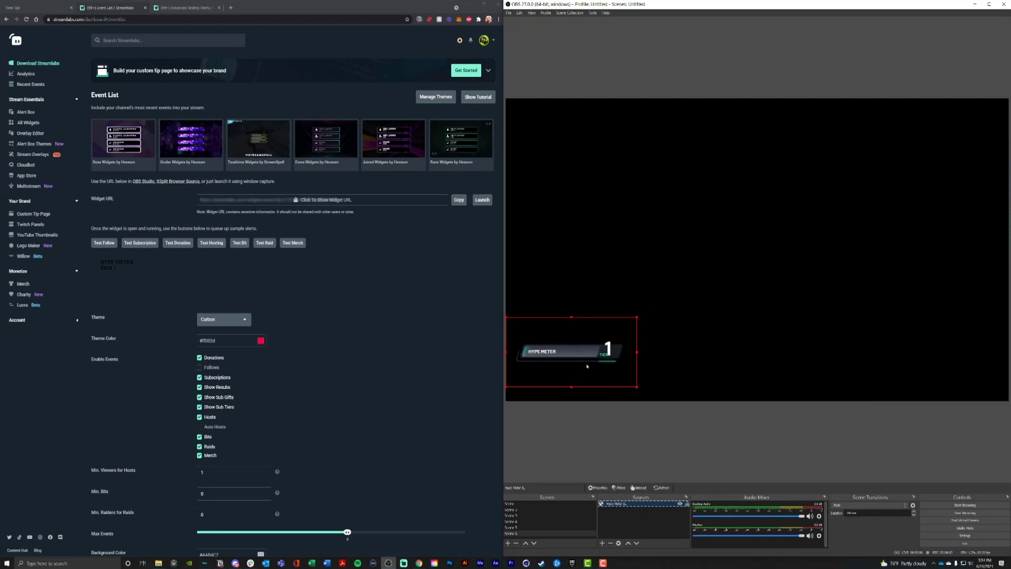
# Step: Drag the smaller Hype Meter to the canvas bottom-left and reopen its properties
pyautogui.moveTo(590, 368); pyautogui.dragTo(594, 282)
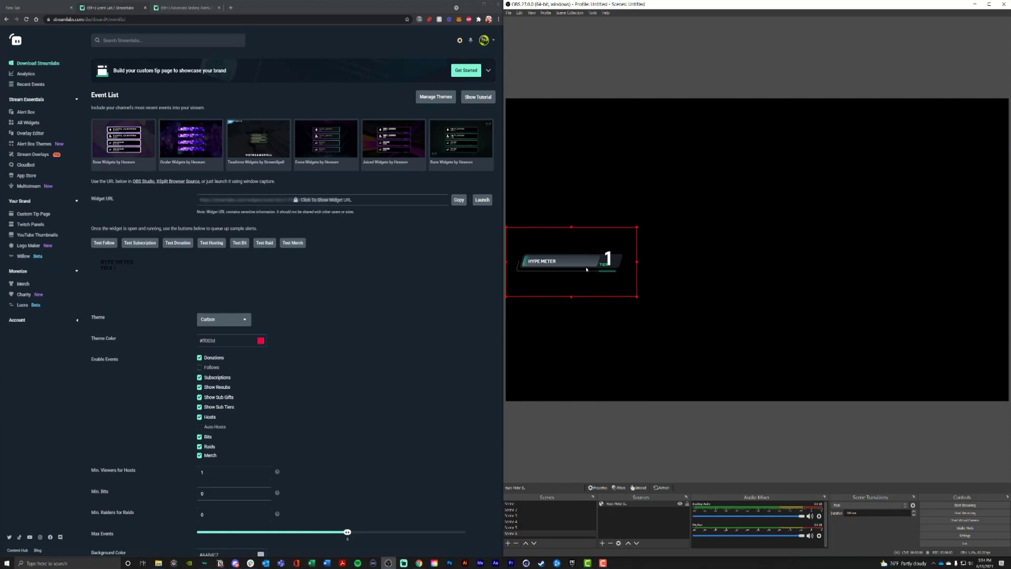
pyautogui.moveTo(577, 264); pyautogui.dragTo(571, 375)
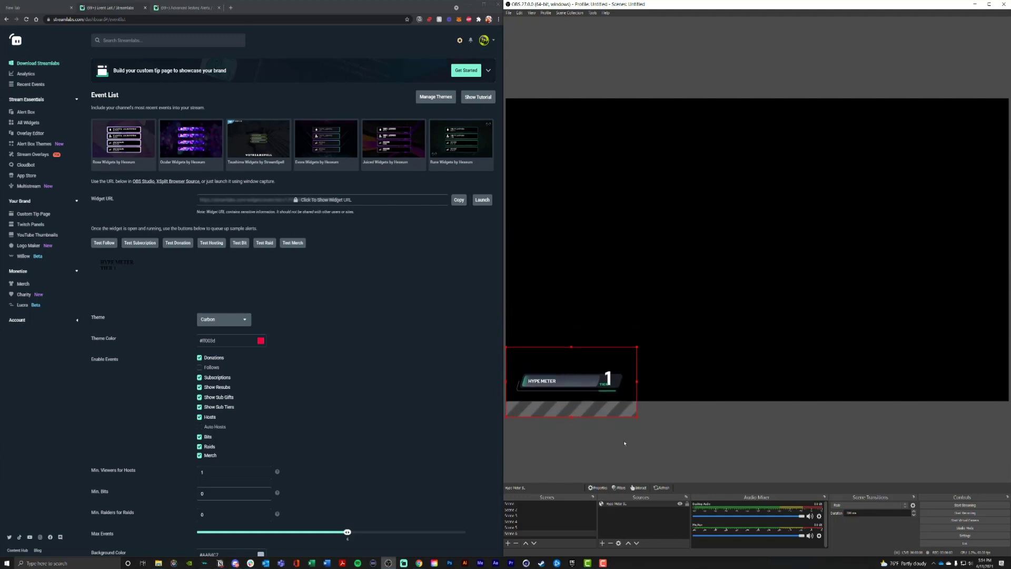
pyautogui.doubleClick(650, 504)
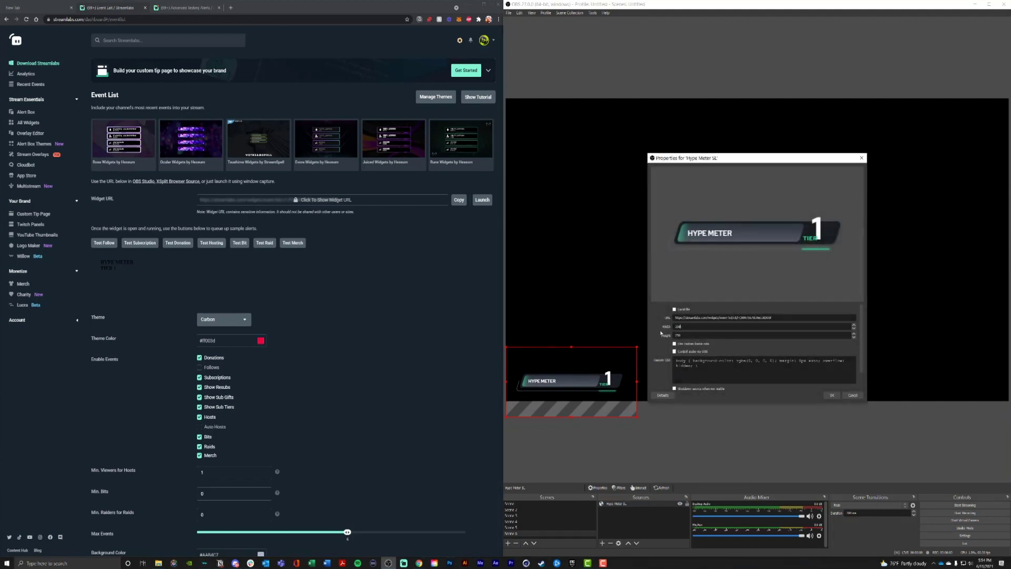
# Step: Confirm the narrower width and send four test host alerts to push the meter to tier 5
pyautogui.press('Return')
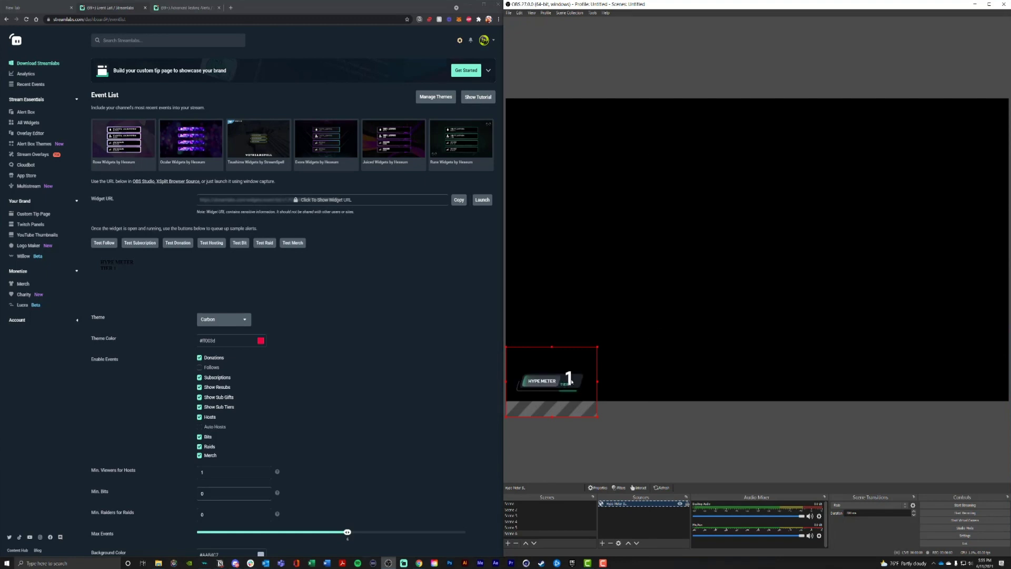
pyautogui.click(206, 243)
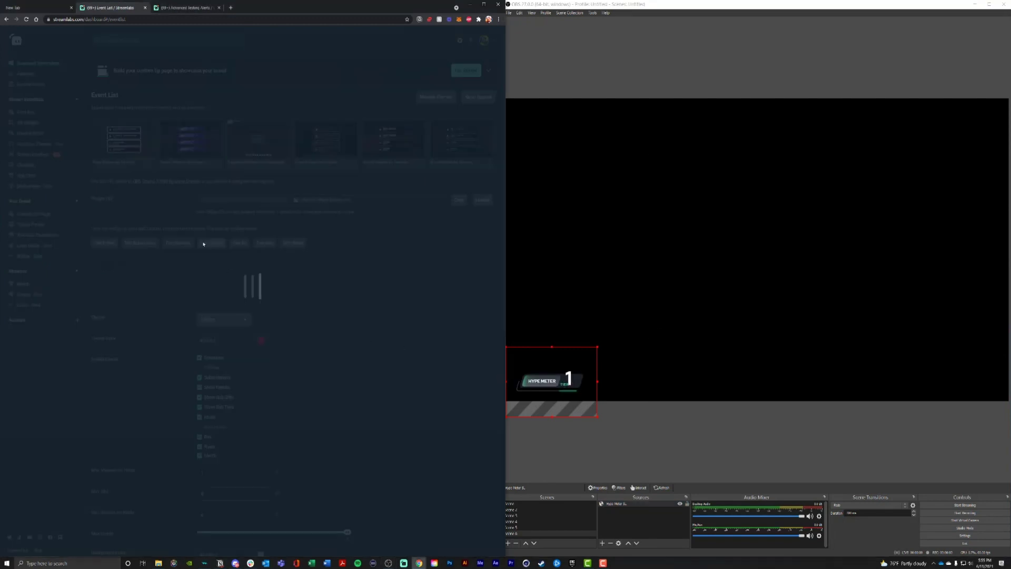
pyautogui.click(207, 243)
pyautogui.click(207, 244)
pyautogui.click(211, 243)
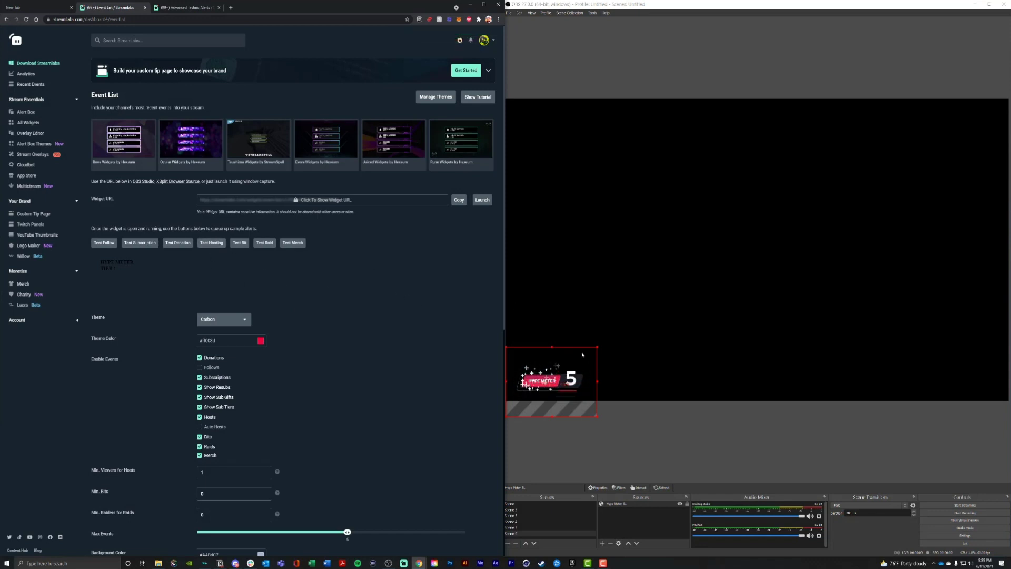
# Step: Set the Hype Meter SL width to 850
pyautogui.doubleClick(639, 508)
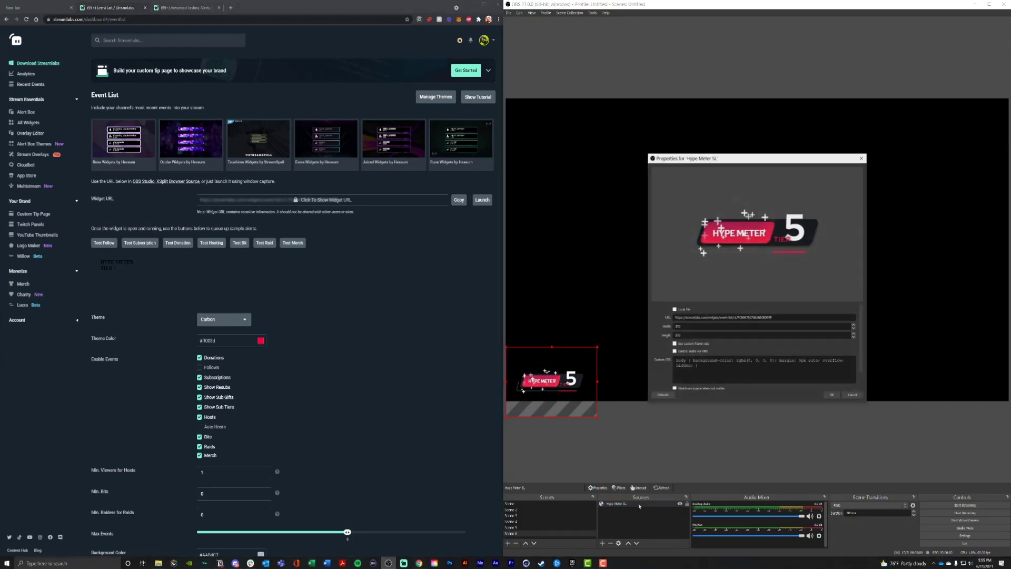
pyautogui.doubleClick(689, 327)
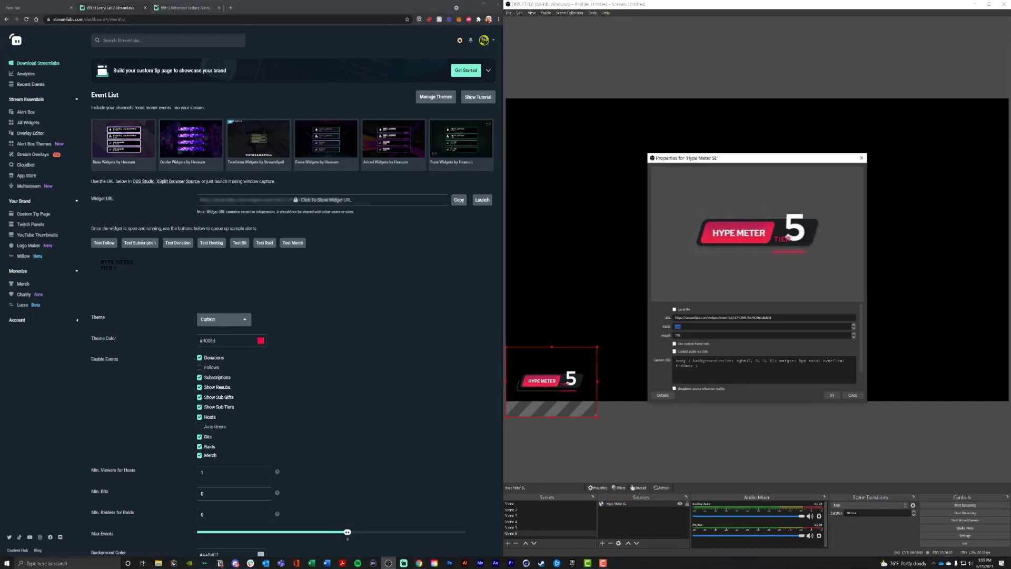
pyautogui.write('850')
pyautogui.press('Return')
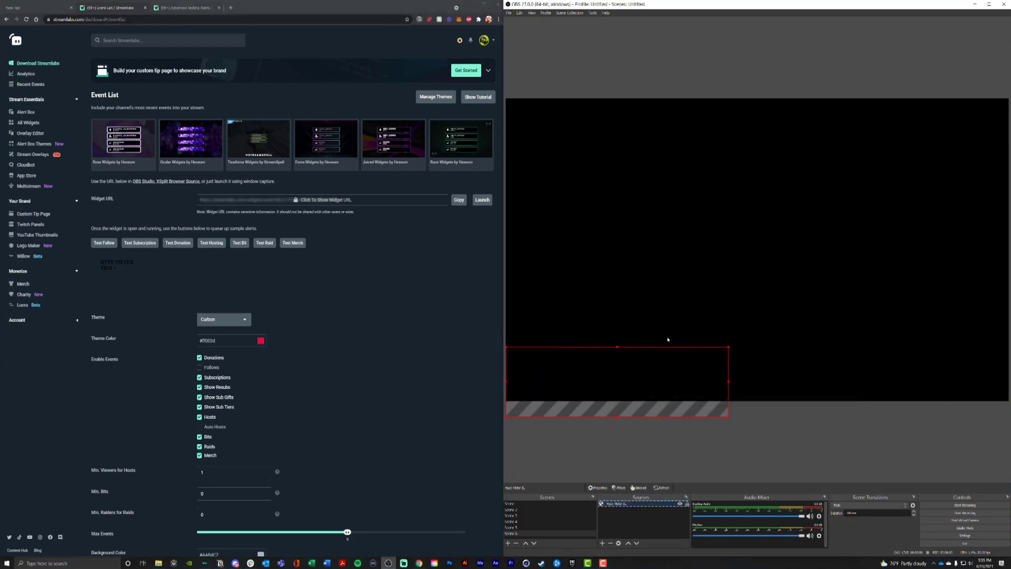
# Step: Snap the widened Hype Meter to the canvas's bottom-right corner and fire a Test Hosting alert
pyautogui.moveTo(684, 353); pyautogui.dragTo(916, 361)
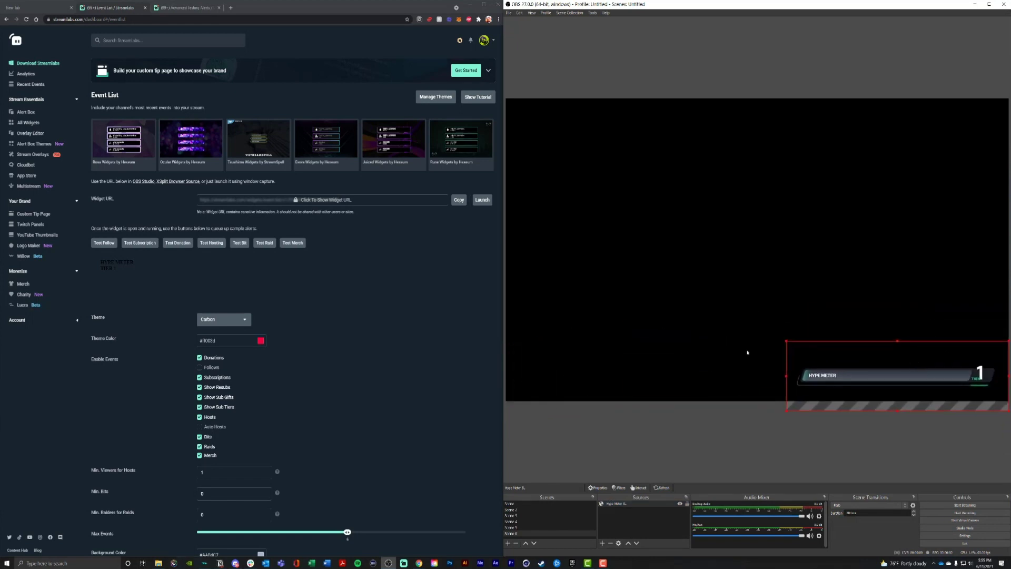
pyautogui.click(217, 243)
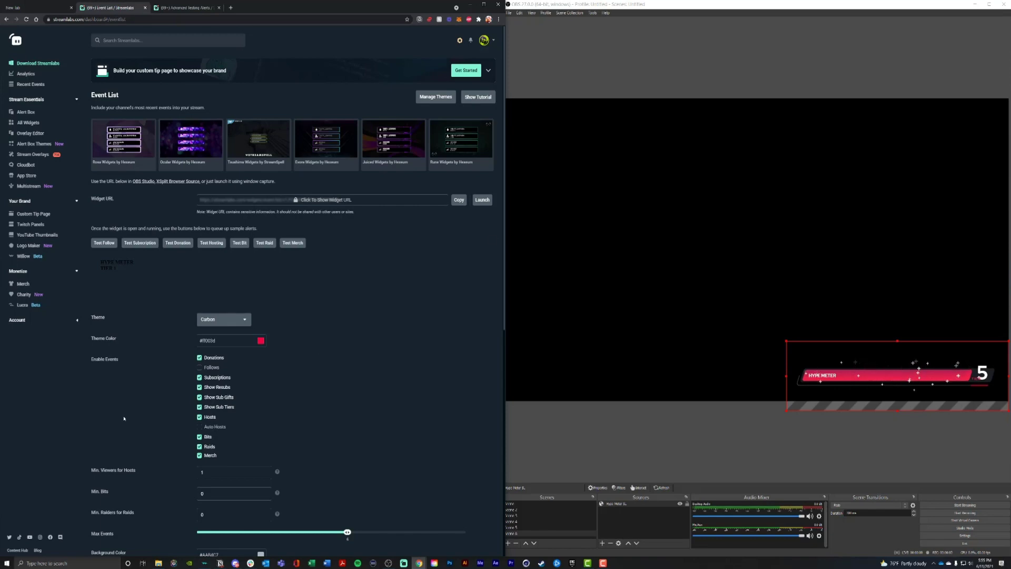
# Step: Save the vertical layout in Streamlabs and bring up the Hype Meter SL source's Properties in OBS
pyautogui.scroll(-15, 152, 257)
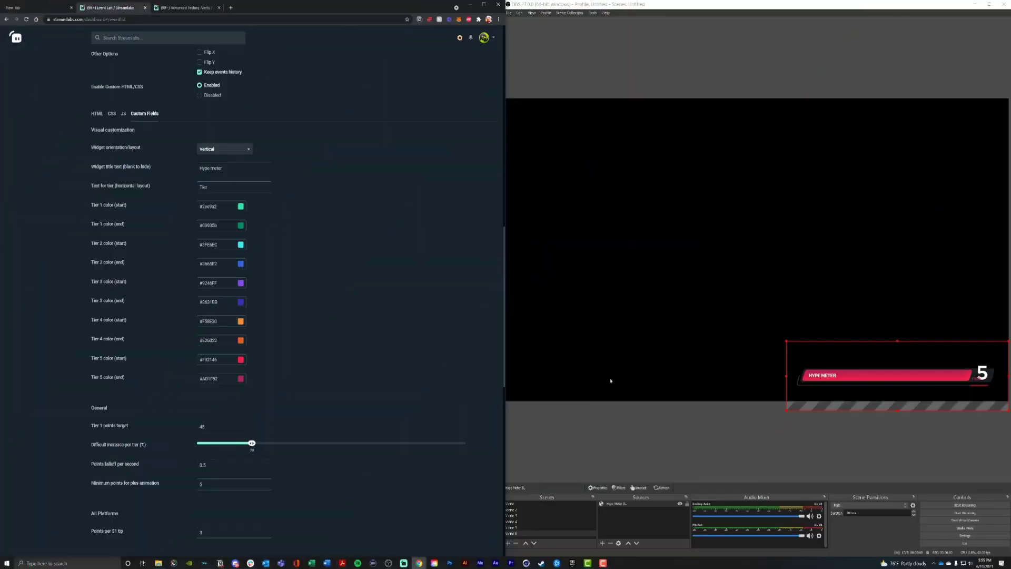
pyautogui.scroll(-20, 480, 416)
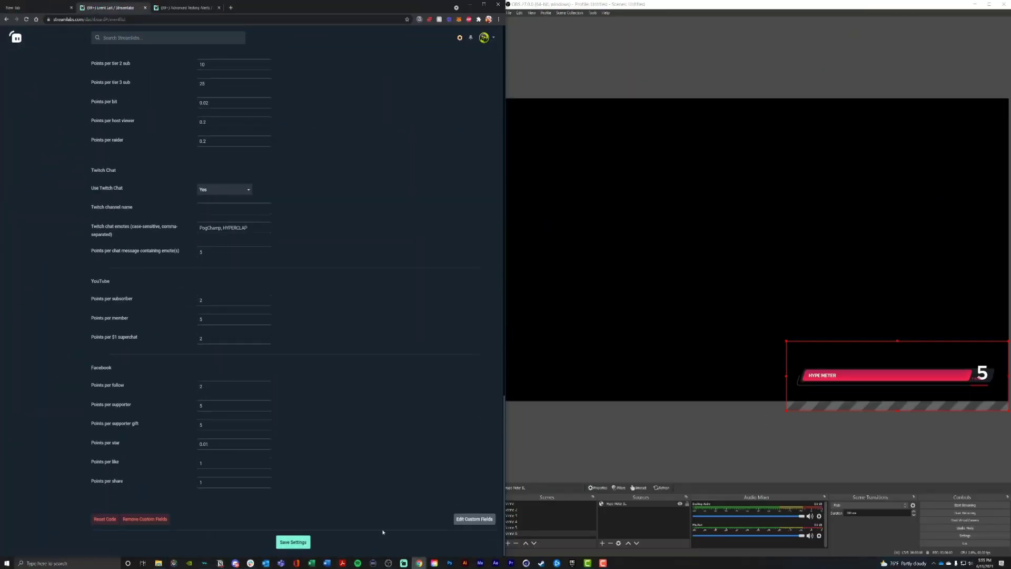
pyautogui.click(307, 544)
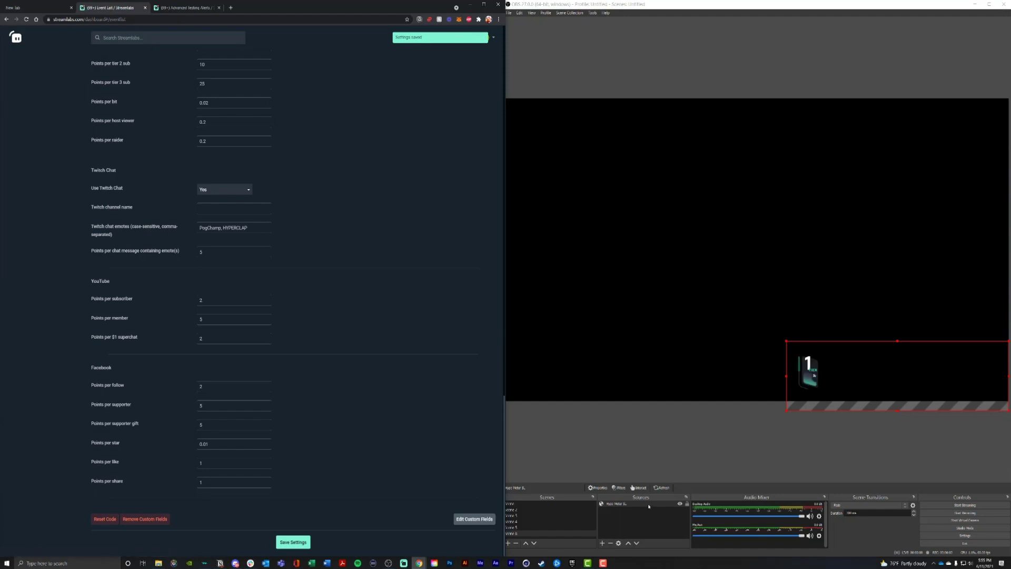
pyautogui.doubleClick(627, 504)
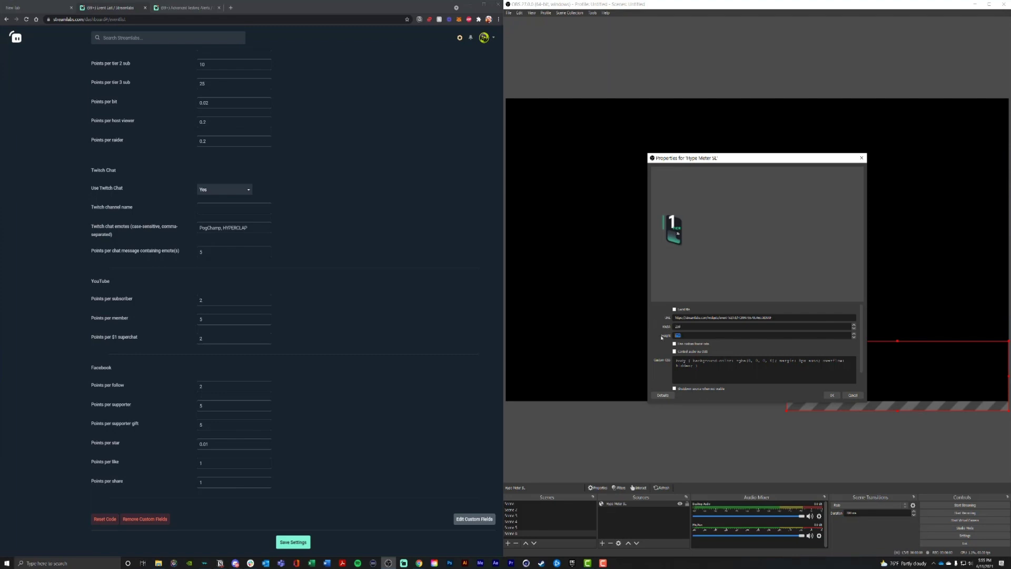
# Step: Confirm the tall, narrow source dimensions and move the Hype Meter SL to the canvas's left edge
pyautogui.press('Return')
pyautogui.moveTo(790, 355); pyautogui.dragTo(525, 174)
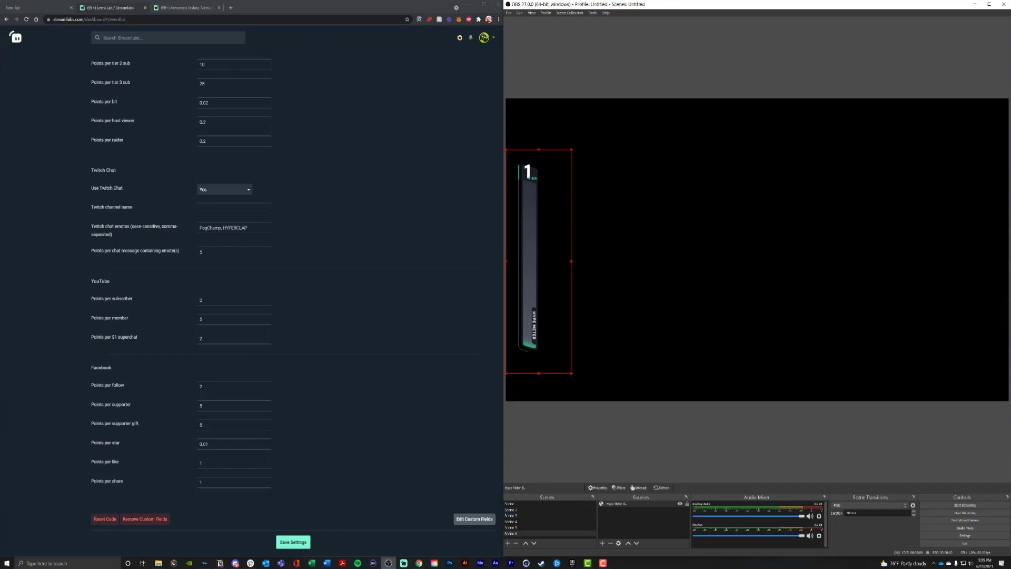
# Step: Fire three Test Hosting and Test Subscription alerts to raise the vertical meter to level 4
pyautogui.scroll(15, 50, 334)
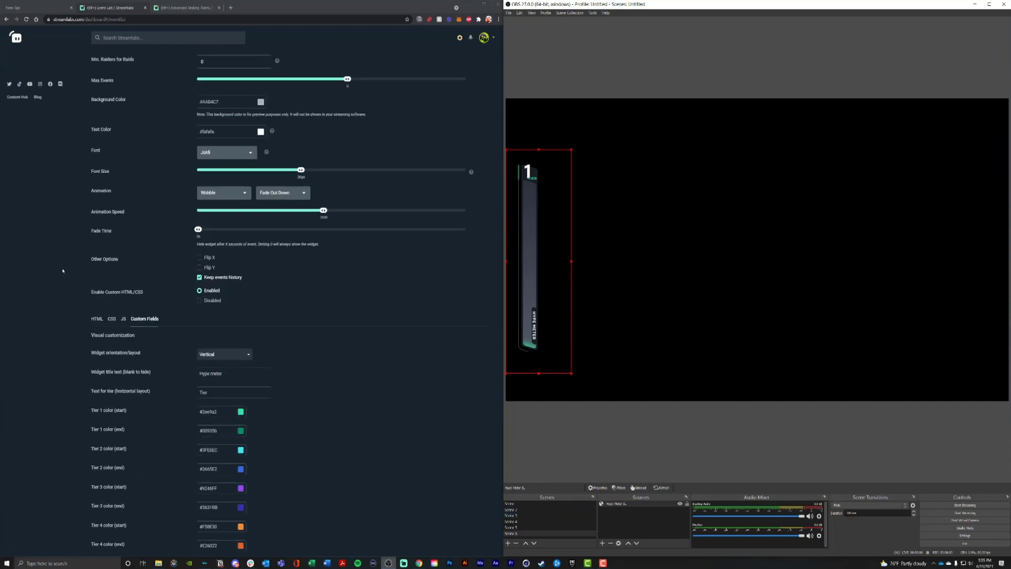
pyautogui.scroll(7, 139, 157)
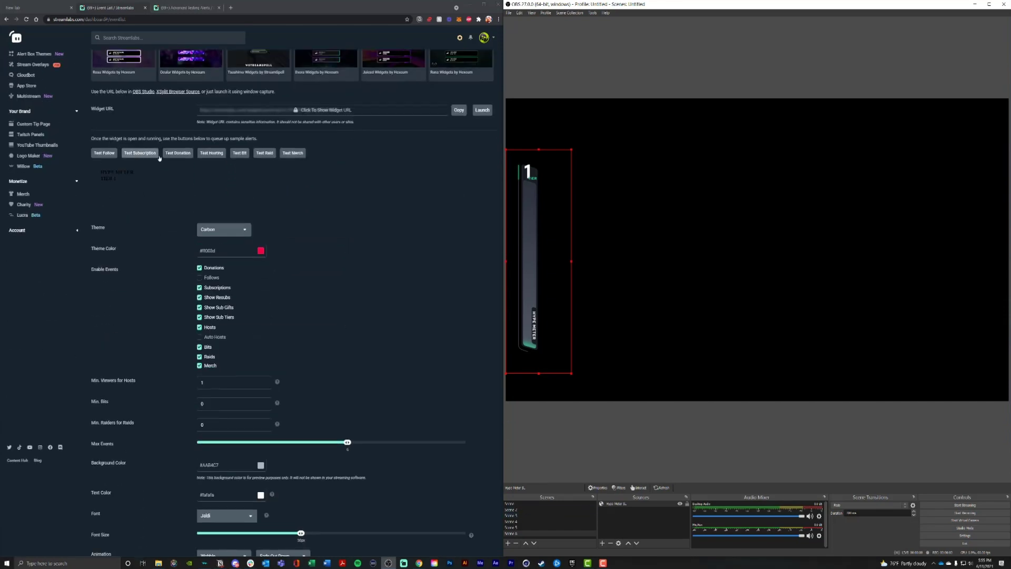
pyautogui.click(210, 156)
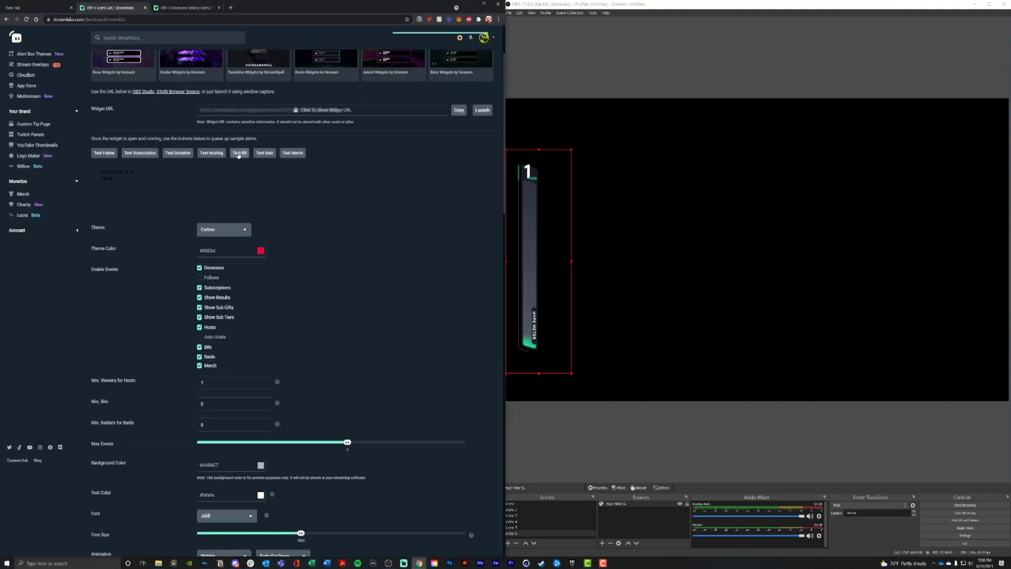
pyautogui.click(143, 156)
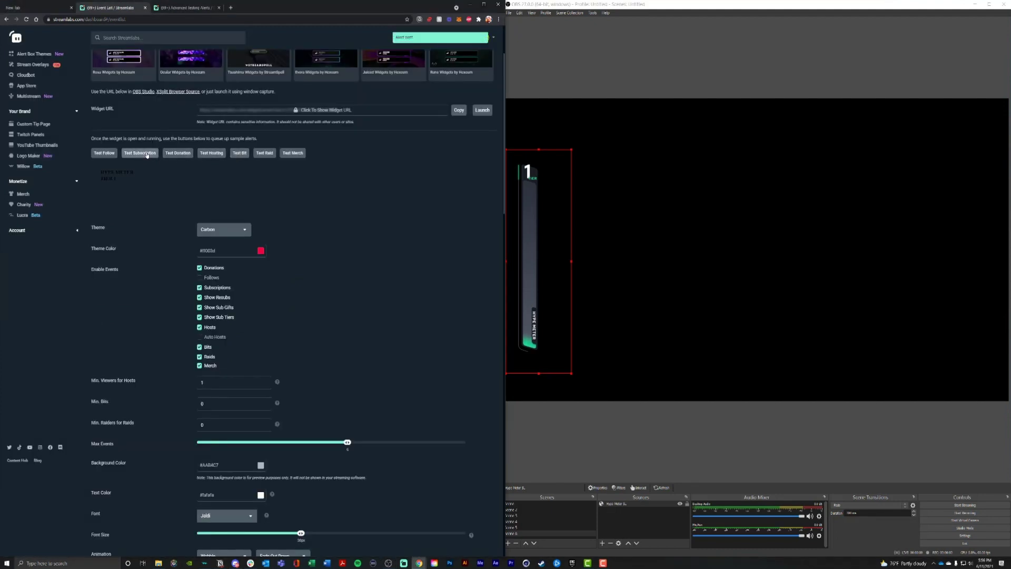
pyautogui.click(205, 156)
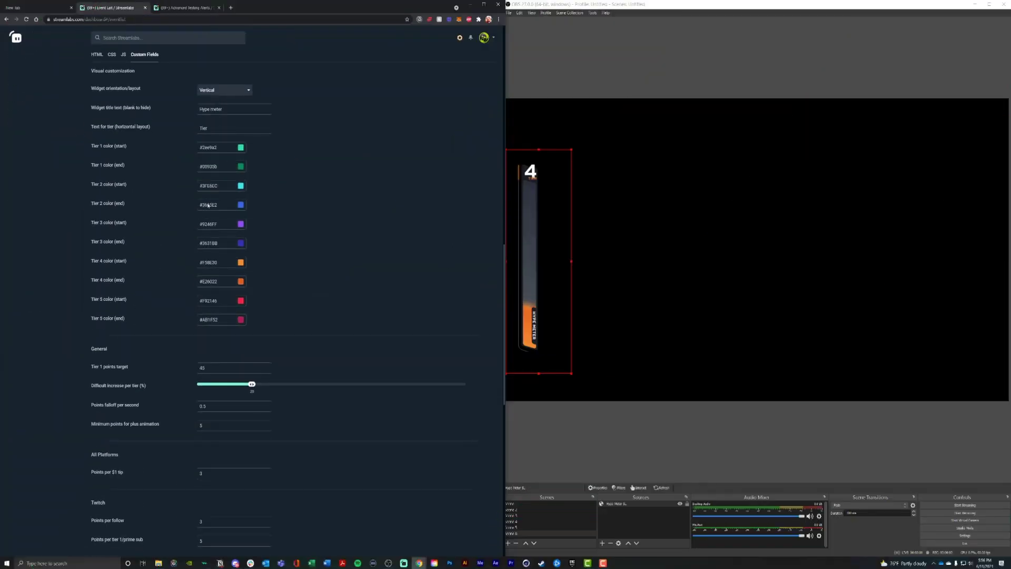
# Step: Make the Tier 1 start colour yellow and save the widget settings
pyautogui.click(240, 148)
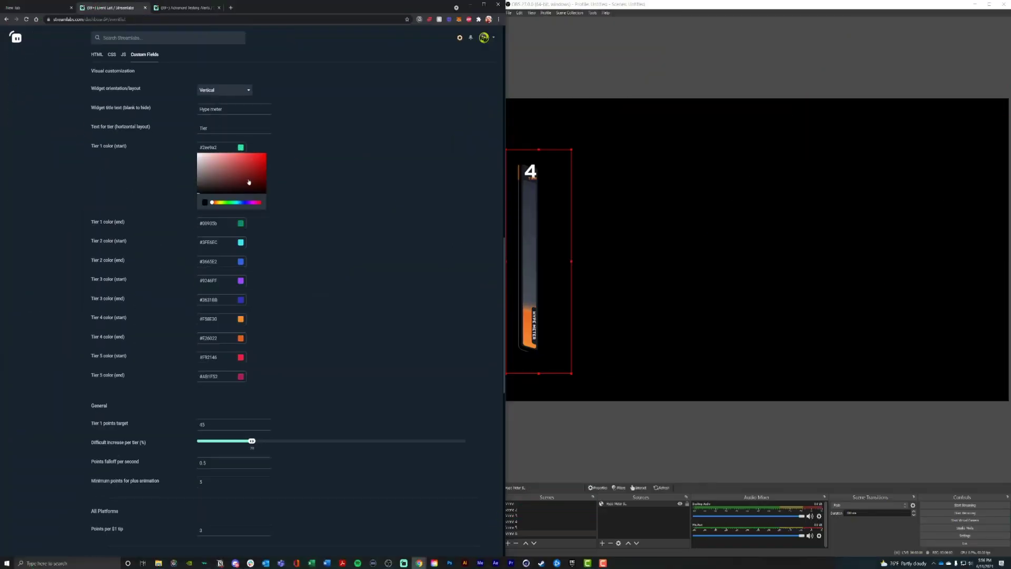
pyautogui.moveTo(231, 203); pyautogui.dragTo(229, 155)
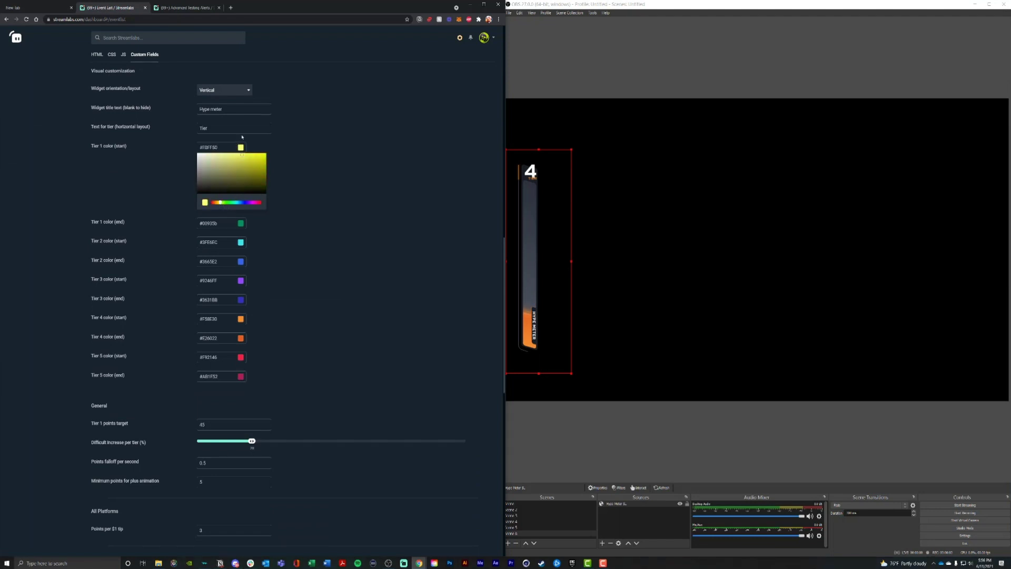
pyautogui.click(299, 171)
pyautogui.scroll(-10, 428, 304)
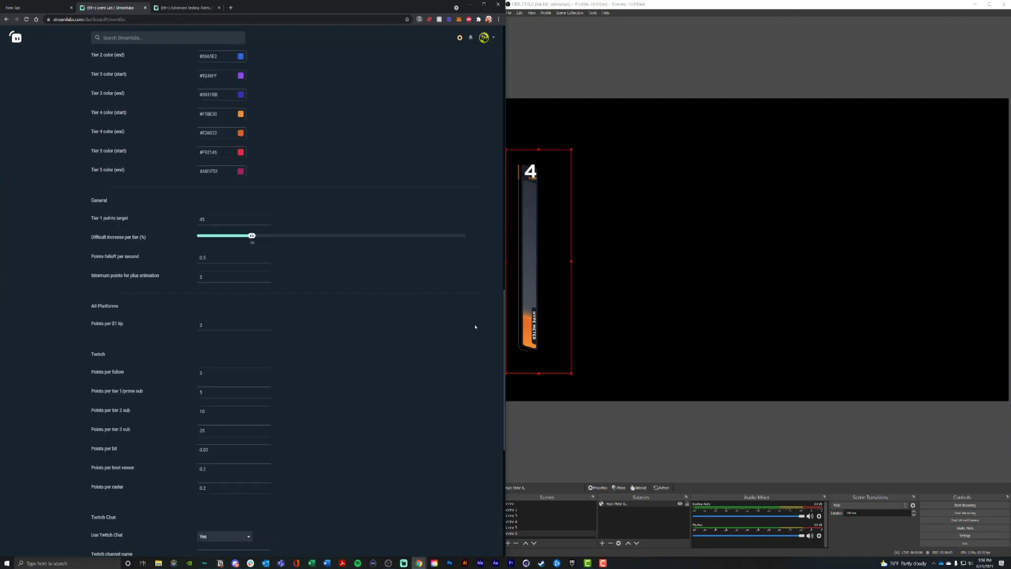
pyautogui.click(305, 548)
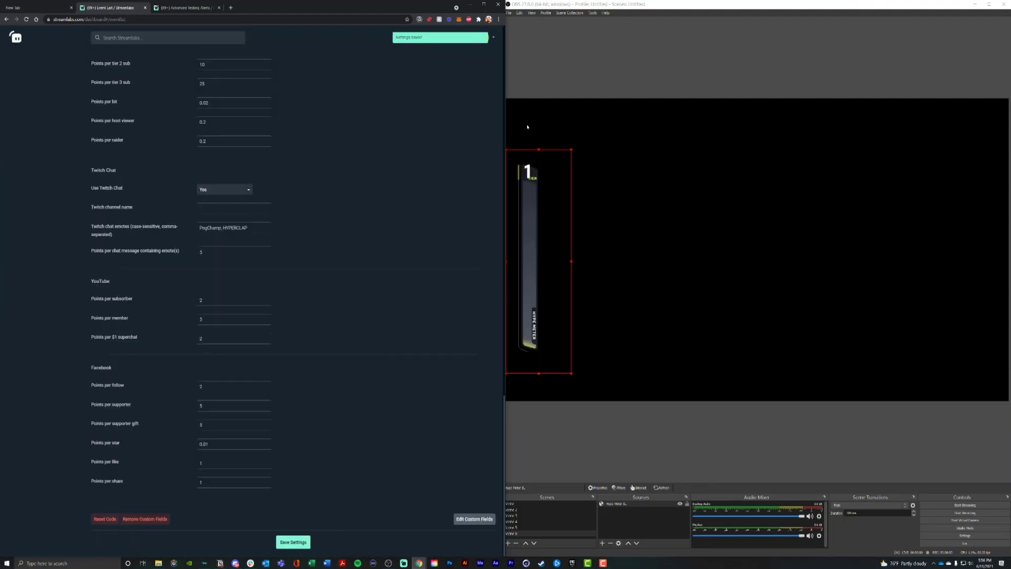
# Step: Set the widget title to 'Hype boss' and the tier text to 'Level', then save
pyautogui.scroll(15, 473, 252)
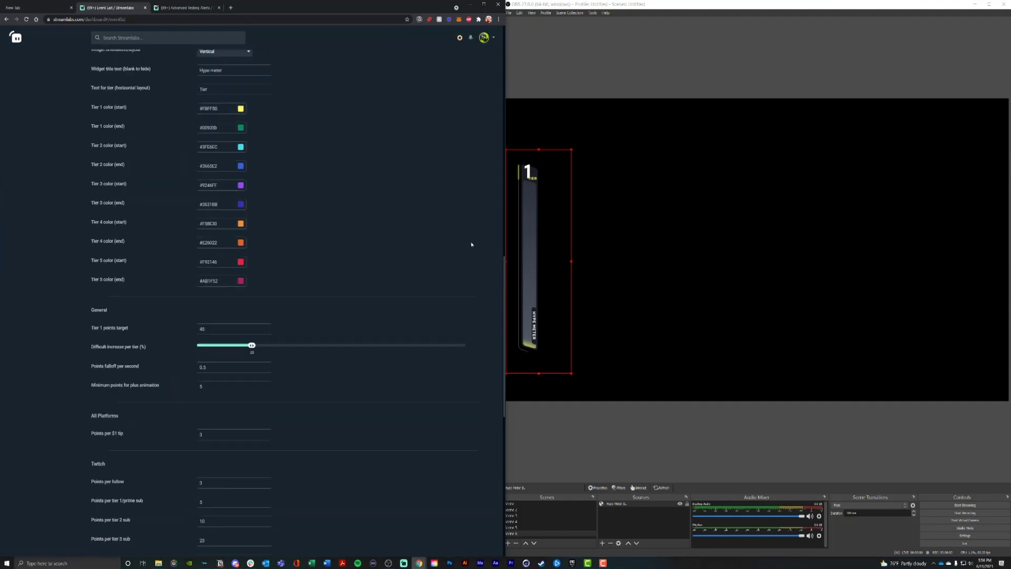
pyautogui.tripleClick(239, 243)
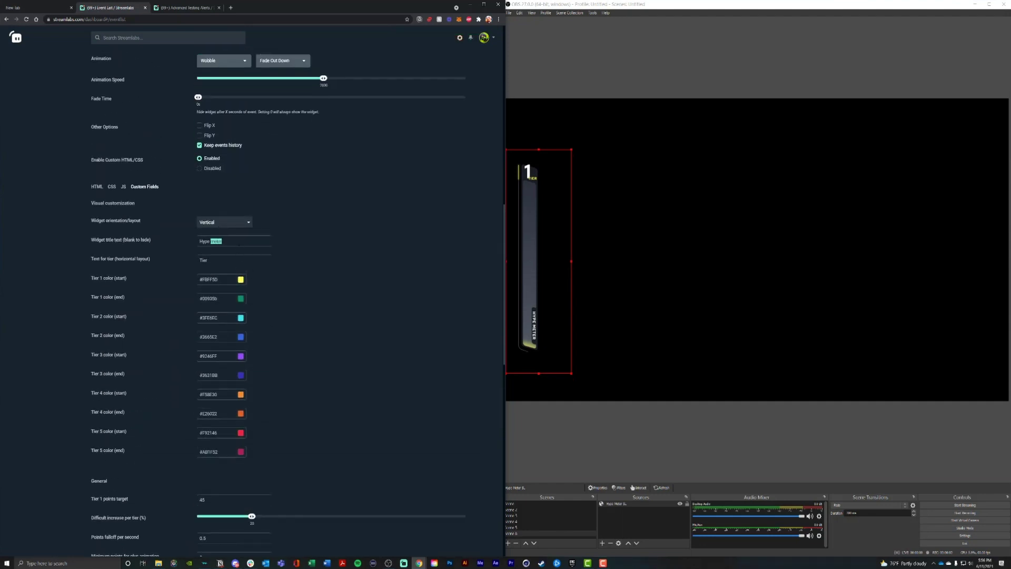
pyautogui.write('H')
pyautogui.tripleClick(236, 262)
pyautogui.write('Level')
pyautogui.scroll(-15, 77, 361)
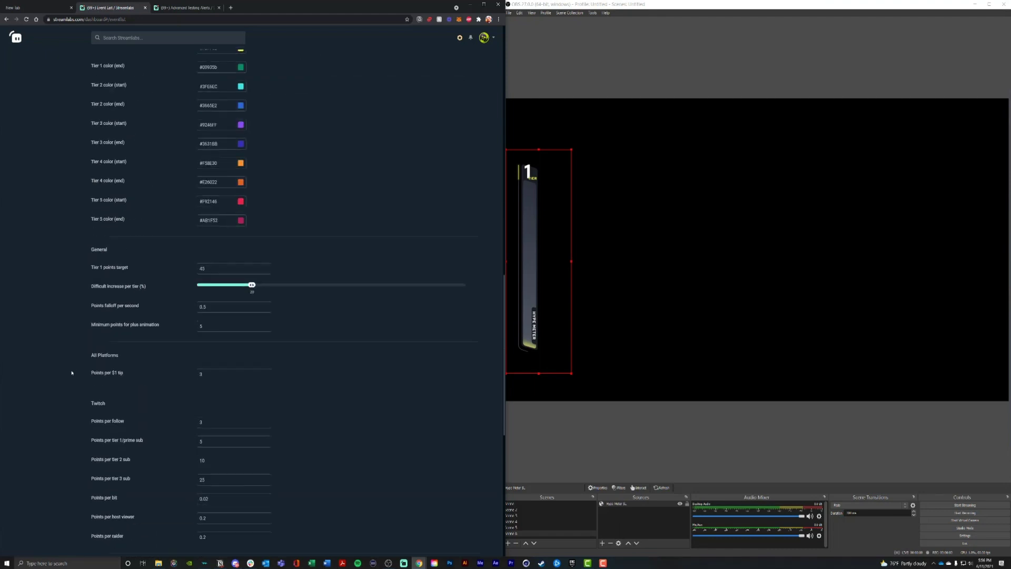
pyautogui.click(281, 546)
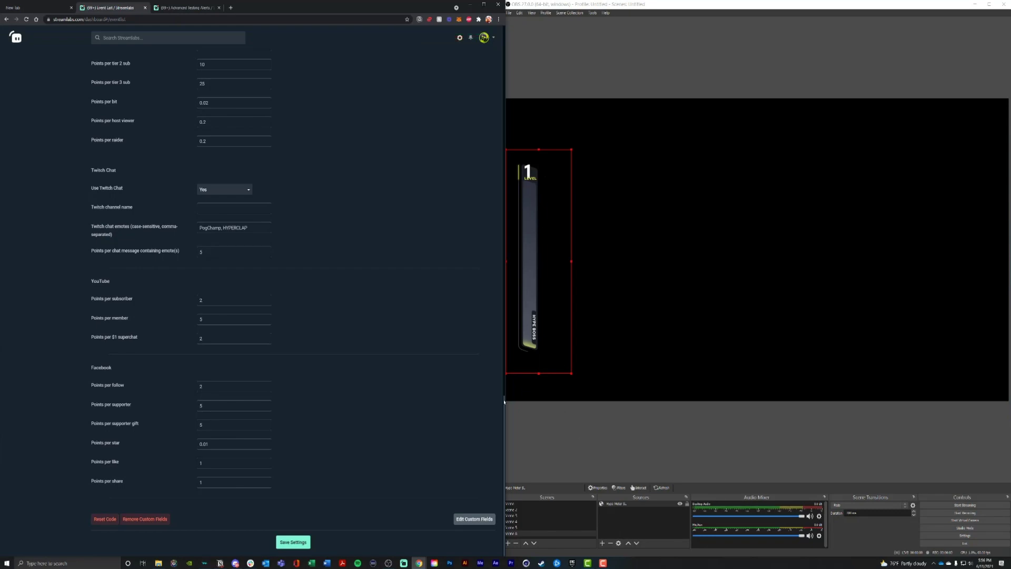
pyautogui.scroll(20, 35, 276)
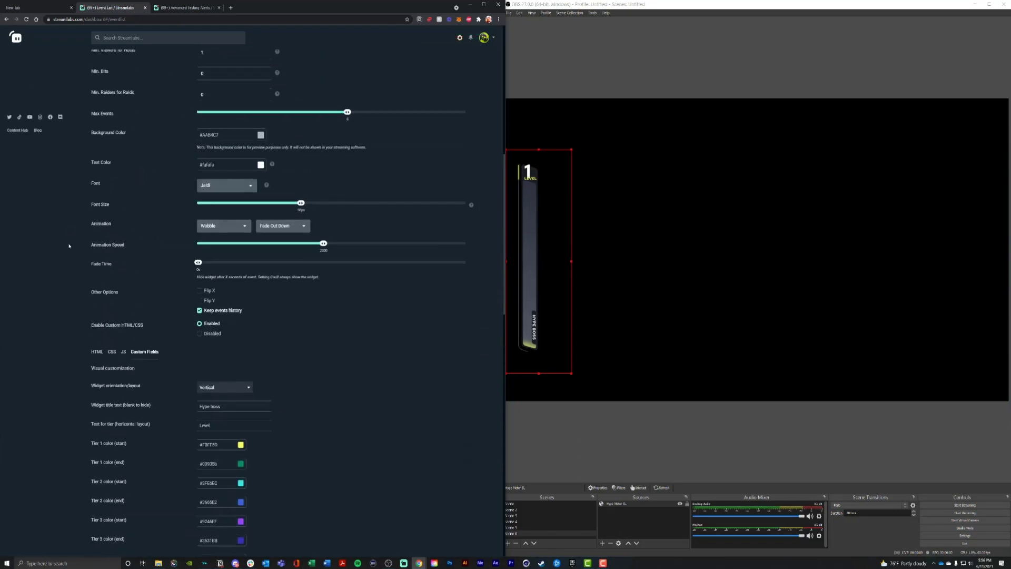
# Step: Send Test Hosting alerts until the Hype boss meter shows level 5 with a red bar
pyautogui.scroll(5, 71, 234)
pyautogui.click(211, 242)
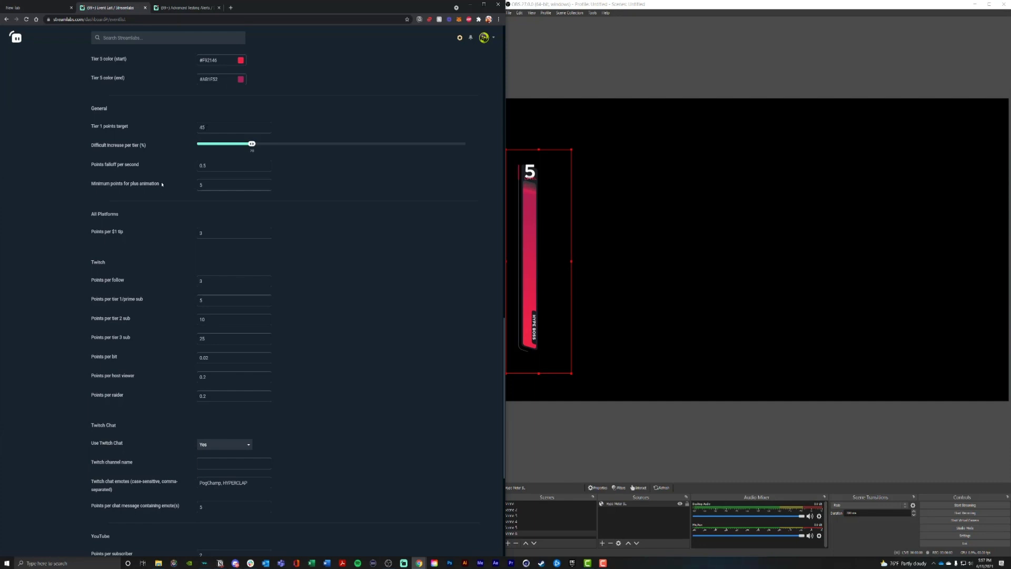
pyautogui.scroll(-5, 161, 173)
pyautogui.scroll(2, 133, 177)
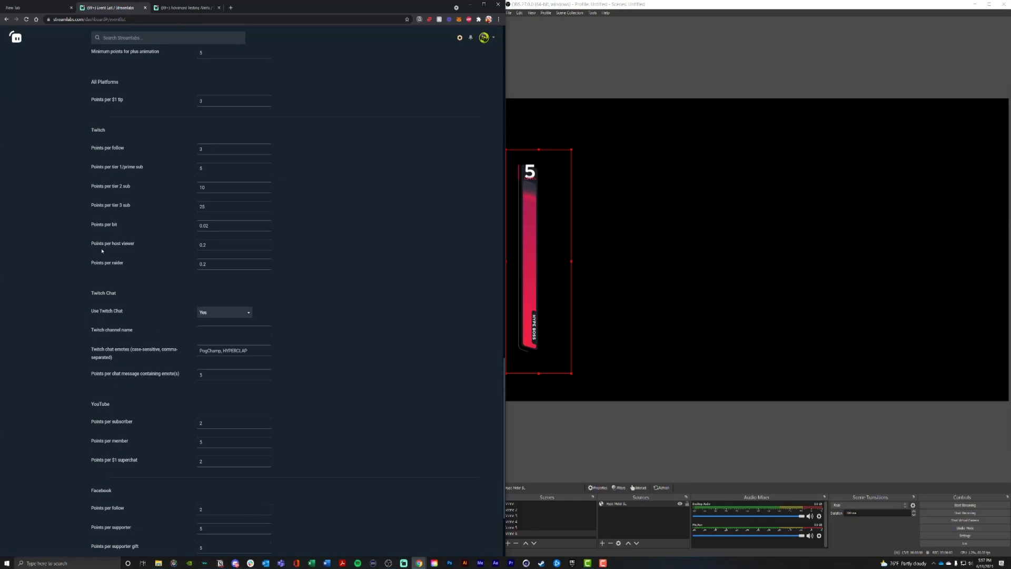
pyautogui.scroll(1, 100, 248)
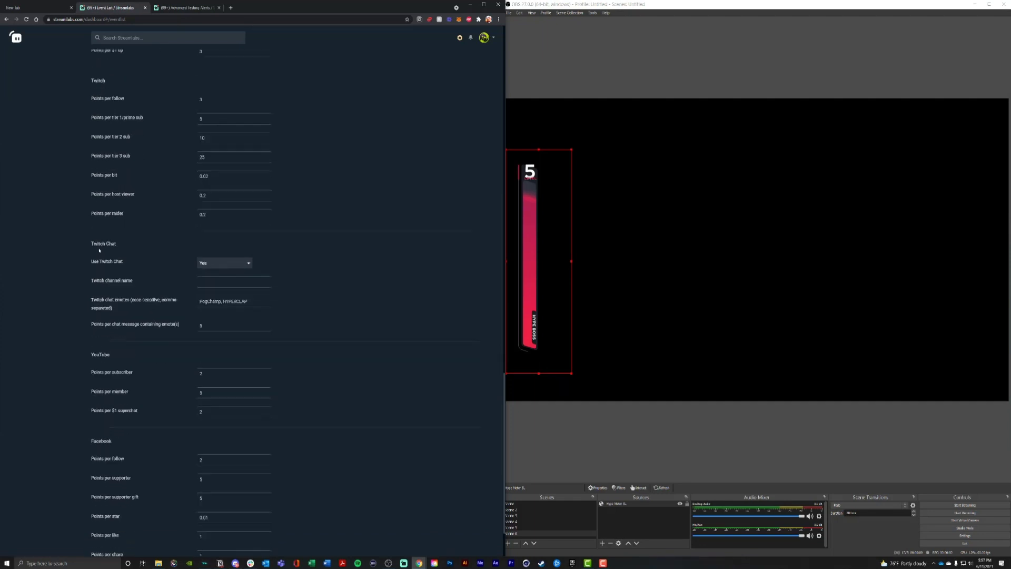